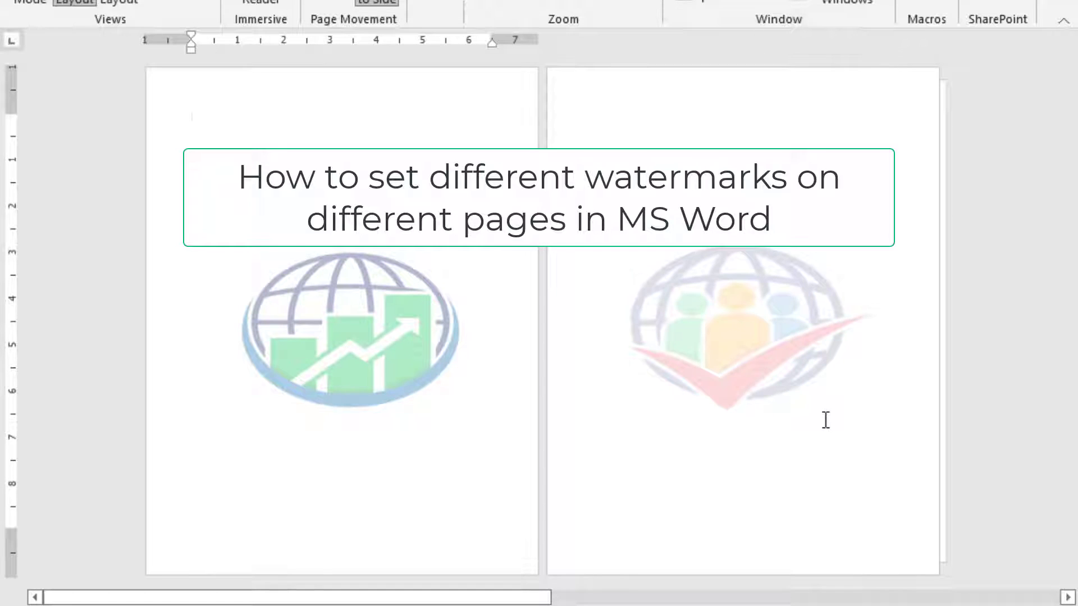
# Create a new blank document.
pyautogui.scroll(-1, 825, 420)
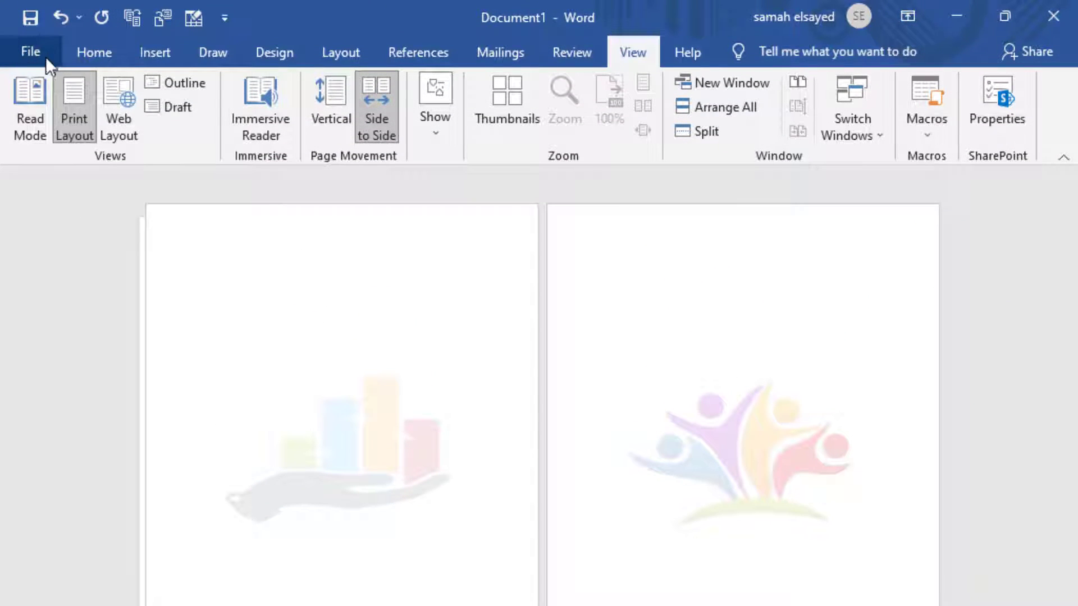
pyautogui.click(37, 52)
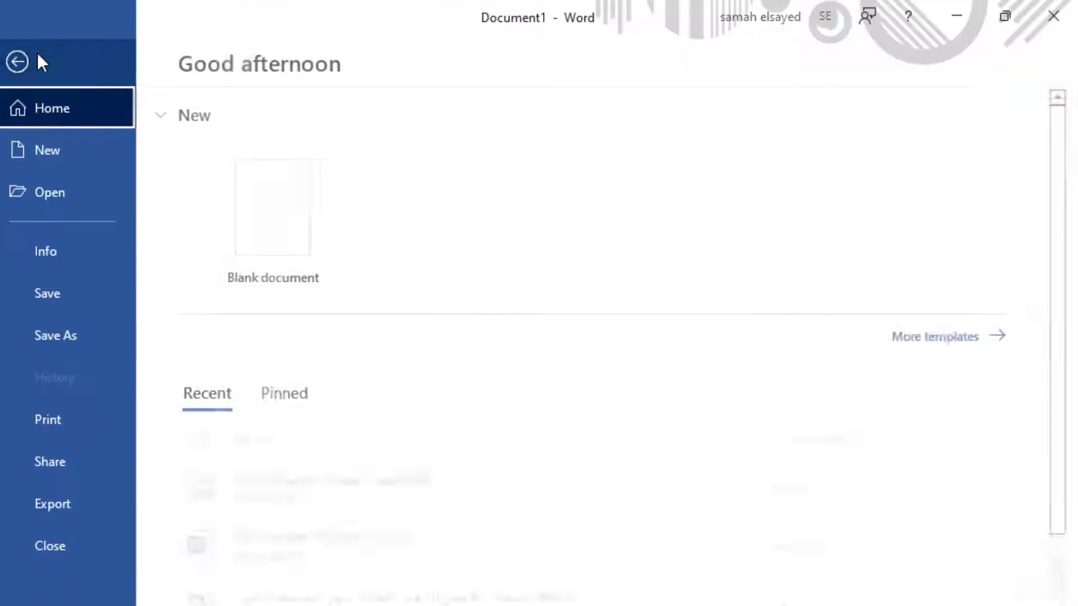
pyautogui.click(296, 219)
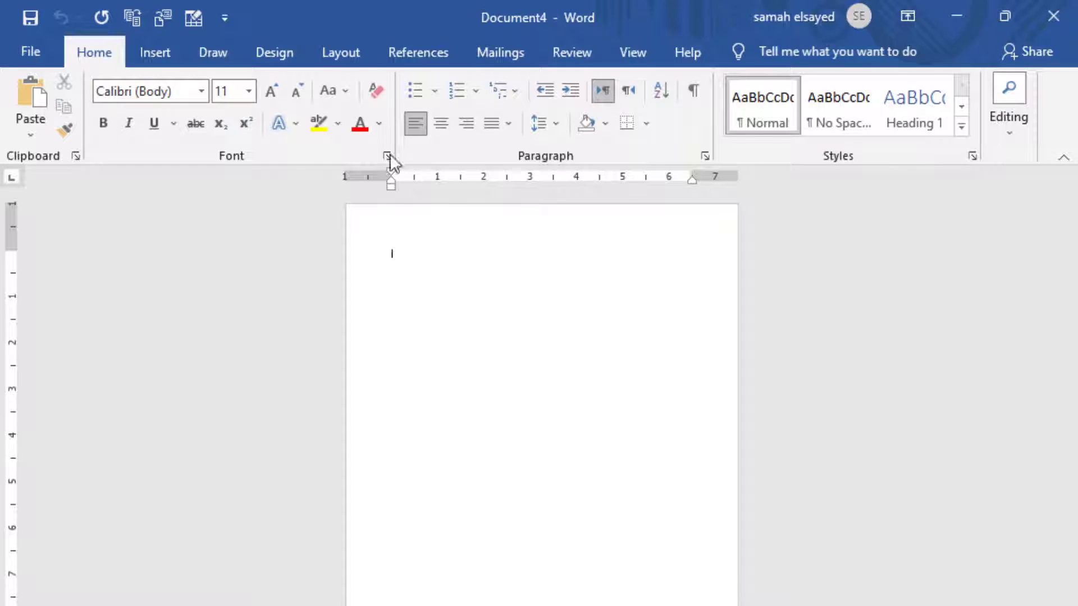
# Insert two page breaks so that the document has three pages.
pyautogui.click(342, 52)
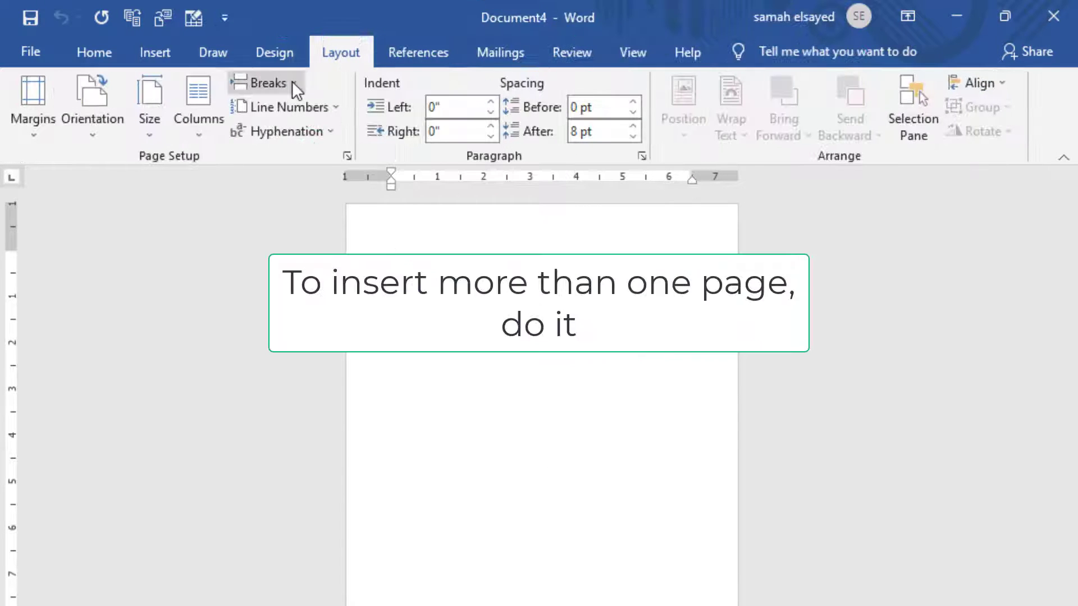
pyautogui.click(271, 83)
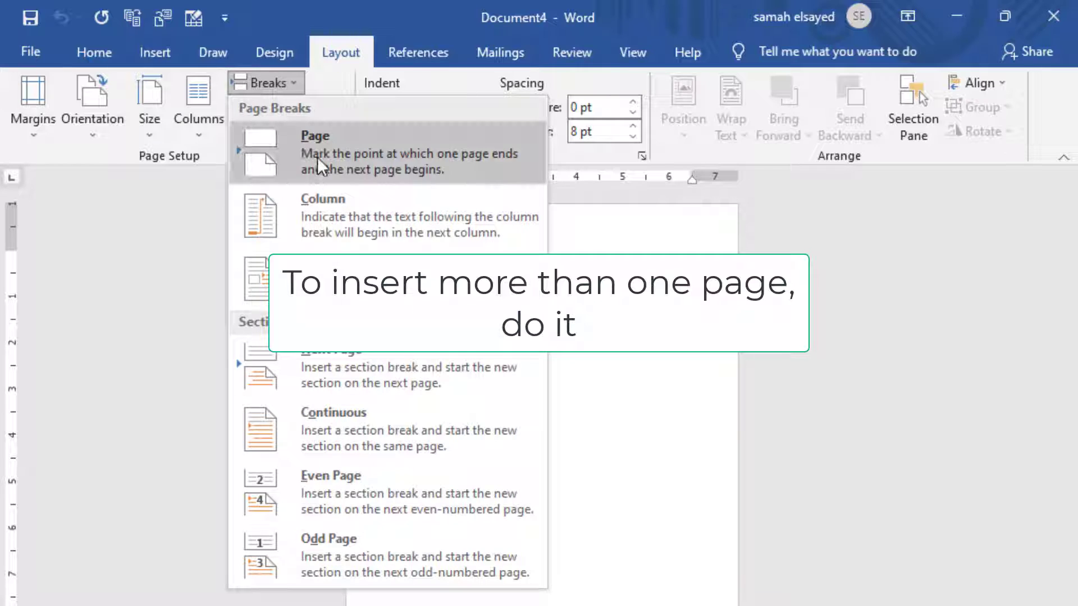
pyautogui.click(318, 157)
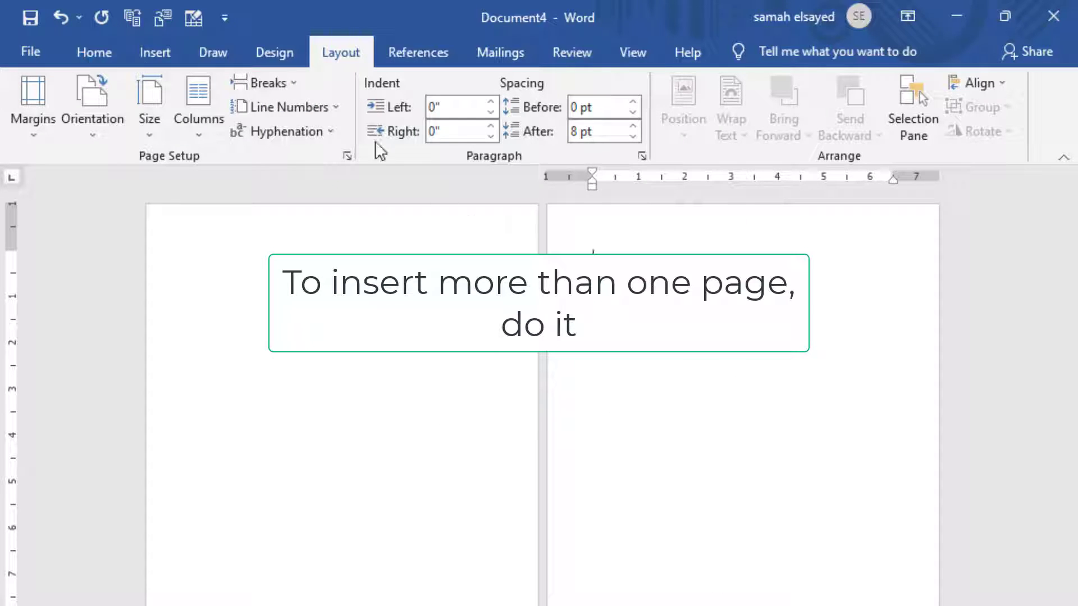
pyautogui.click(278, 83)
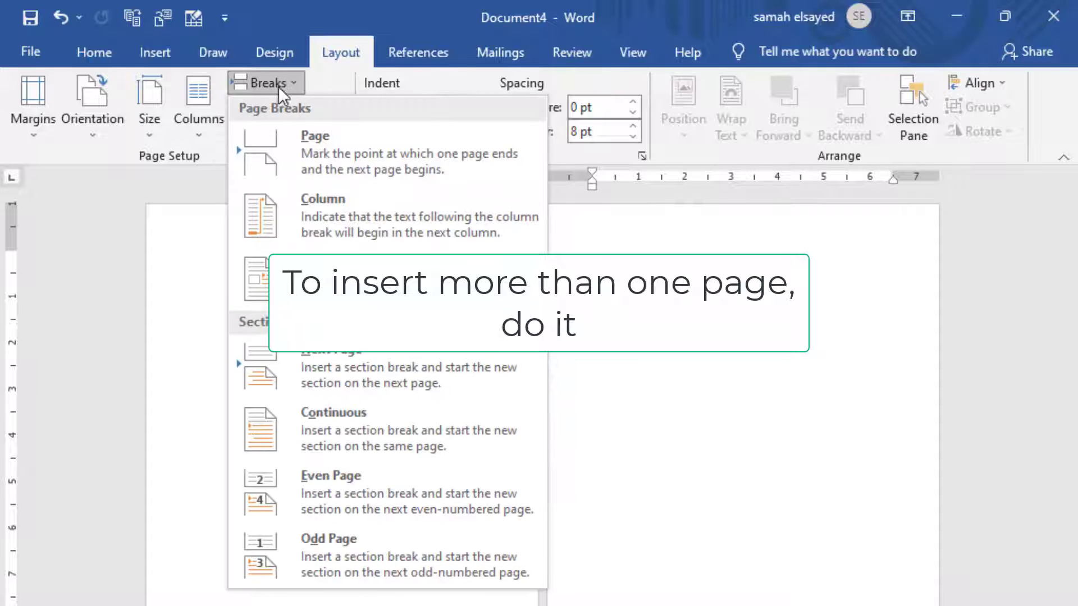
pyautogui.click(303, 153)
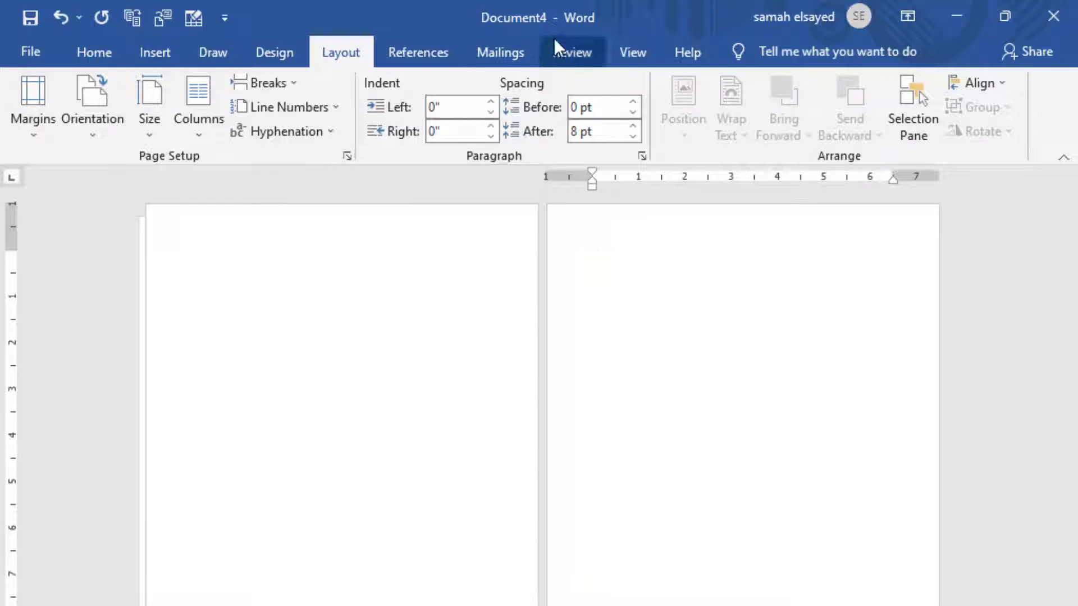
# Set the document's page movement to vertical.
pyautogui.click(634, 53)
pyautogui.click(332, 106)
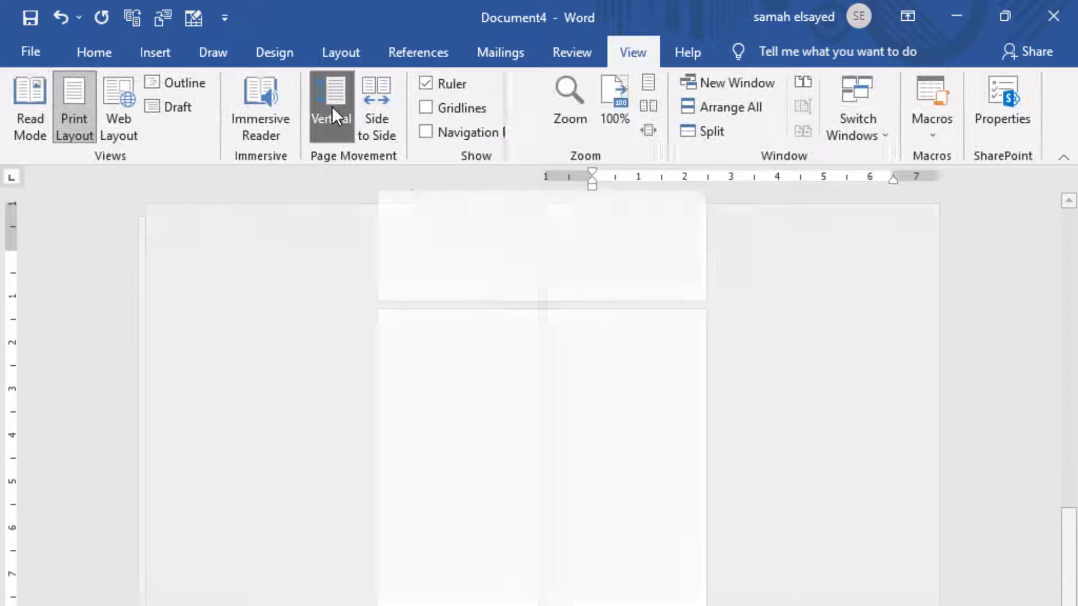
pyautogui.scroll(15, 587, 396)
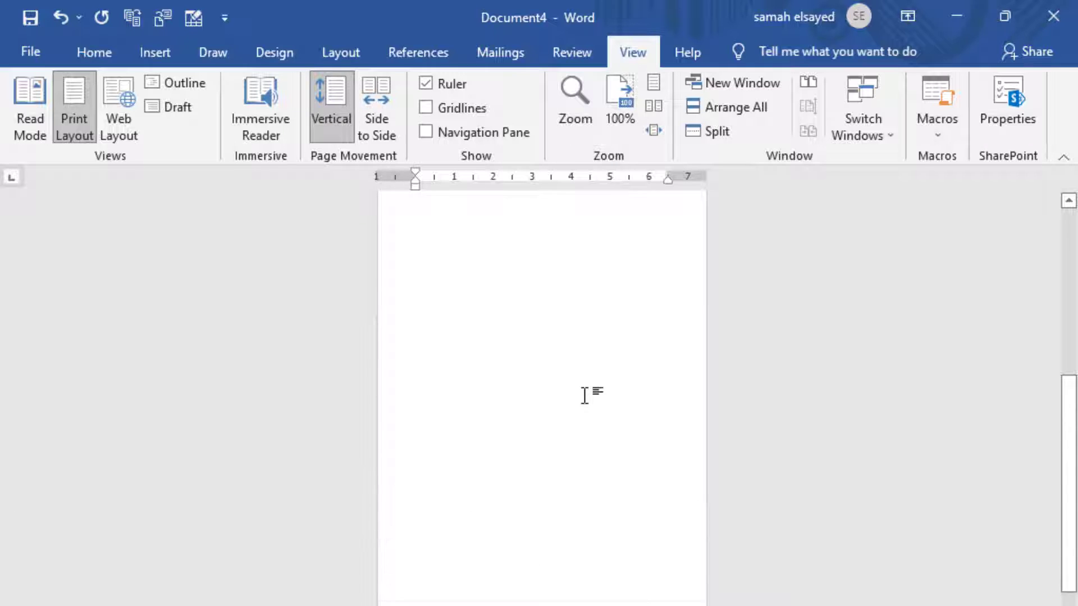
pyautogui.scroll(8, 545, 378)
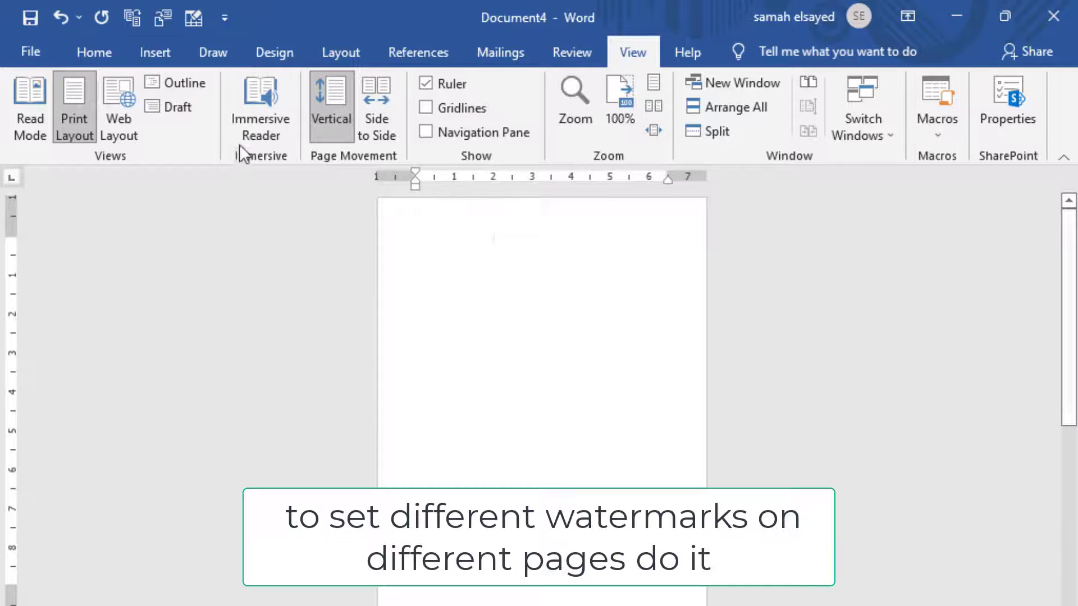
# Draw a wide rectangle shape across the middle of the first page.
pyautogui.click(155, 56)
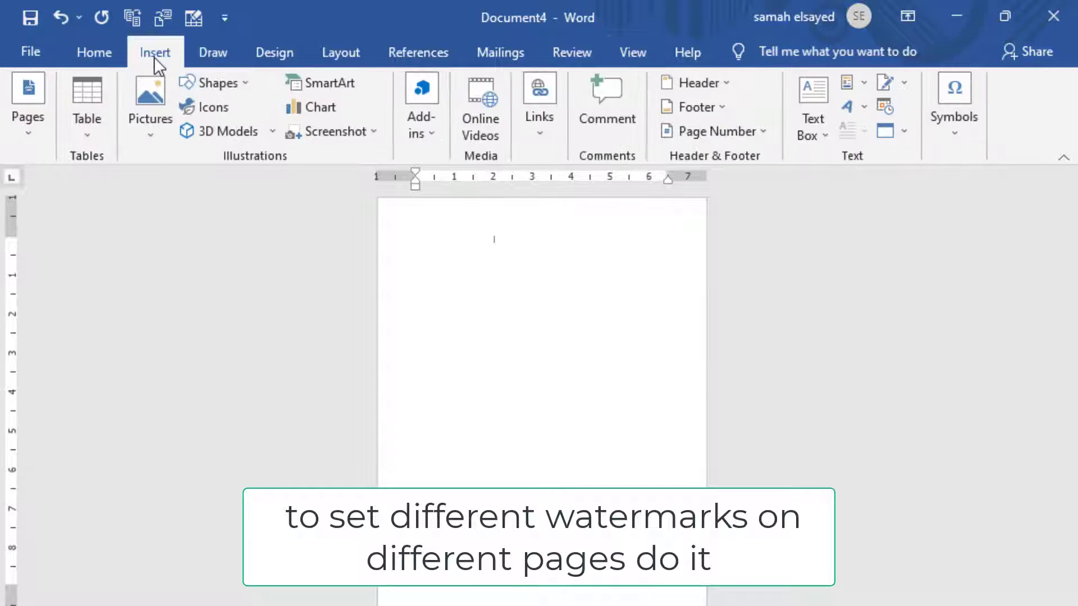
pyautogui.click(242, 82)
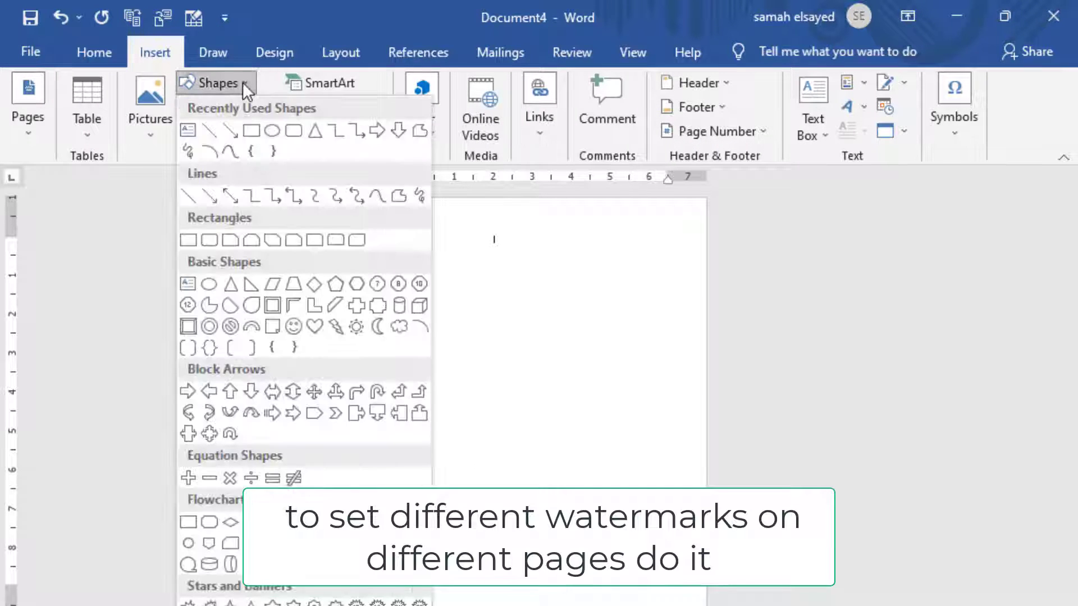
pyautogui.click(245, 130)
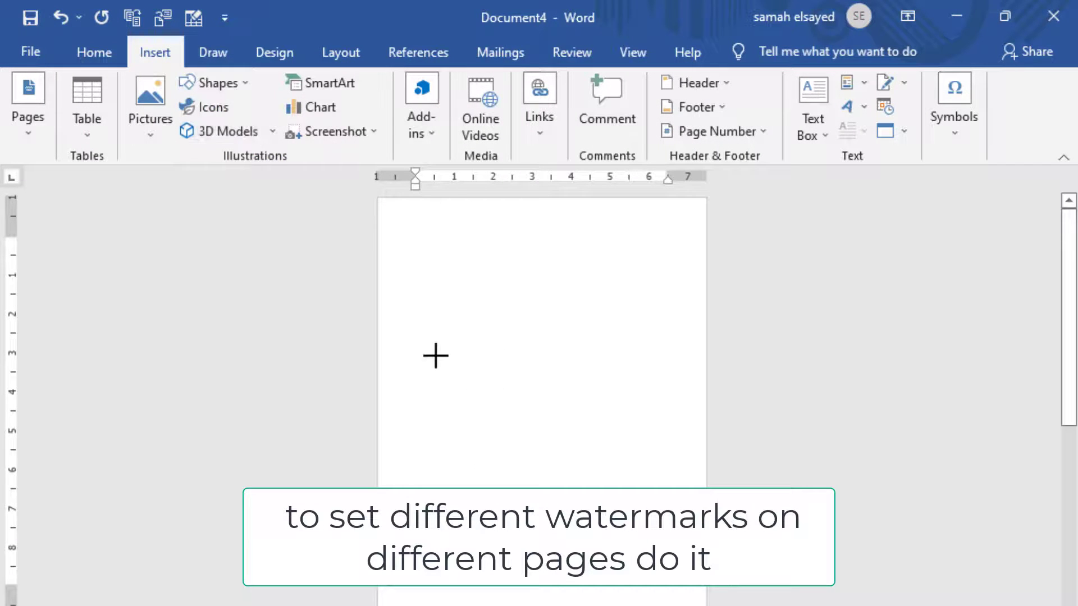
pyautogui.moveTo(436, 346); pyautogui.dragTo(660, 475)
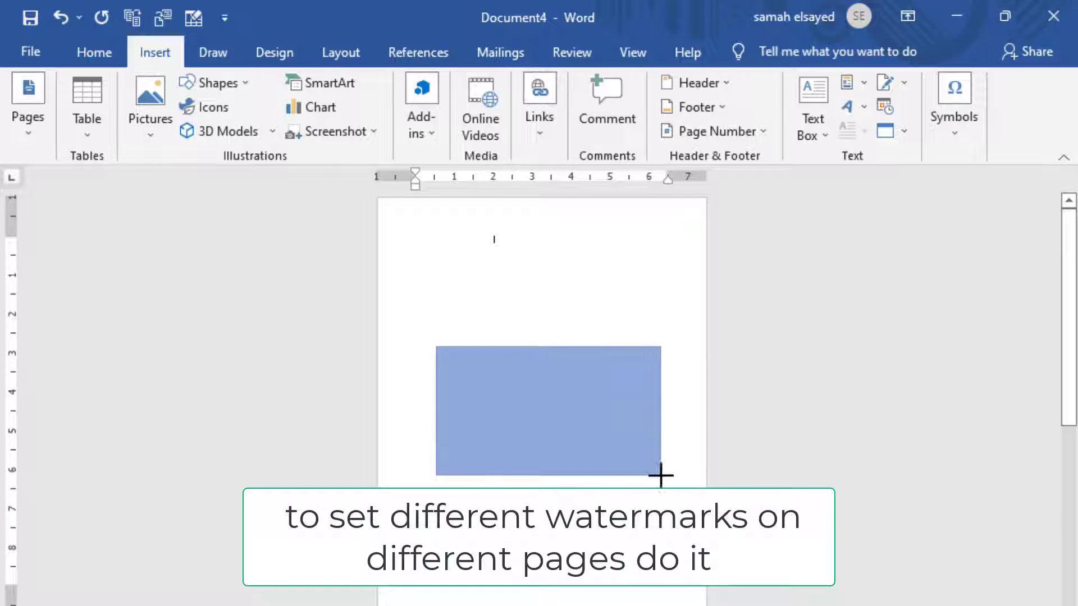
# Remove the rectangle's outline by setting its line format to No line.
pyautogui.rightClick(618, 452)
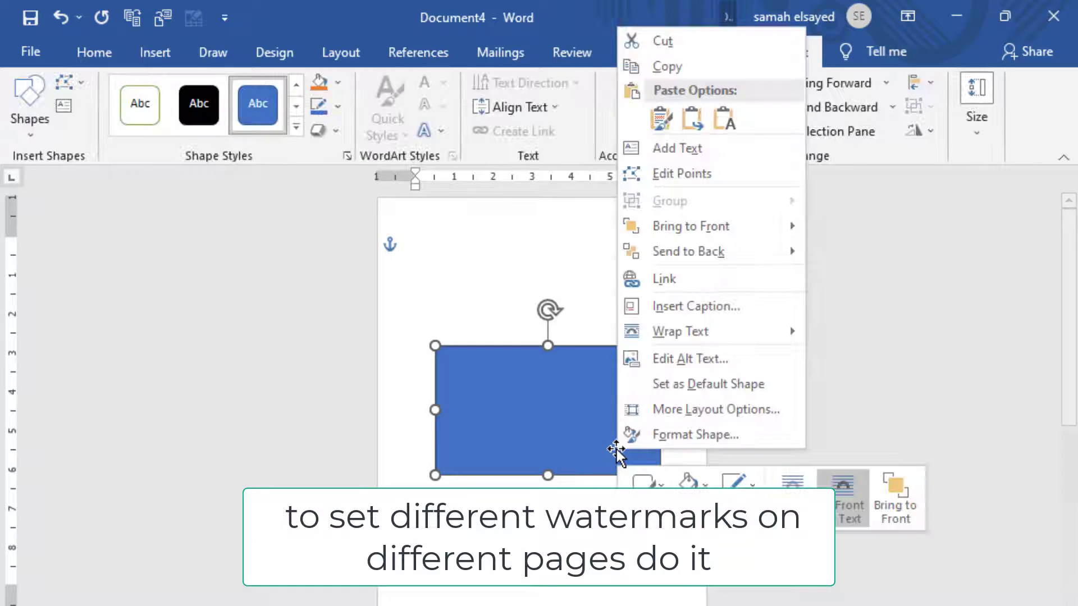
pyautogui.click(730, 436)
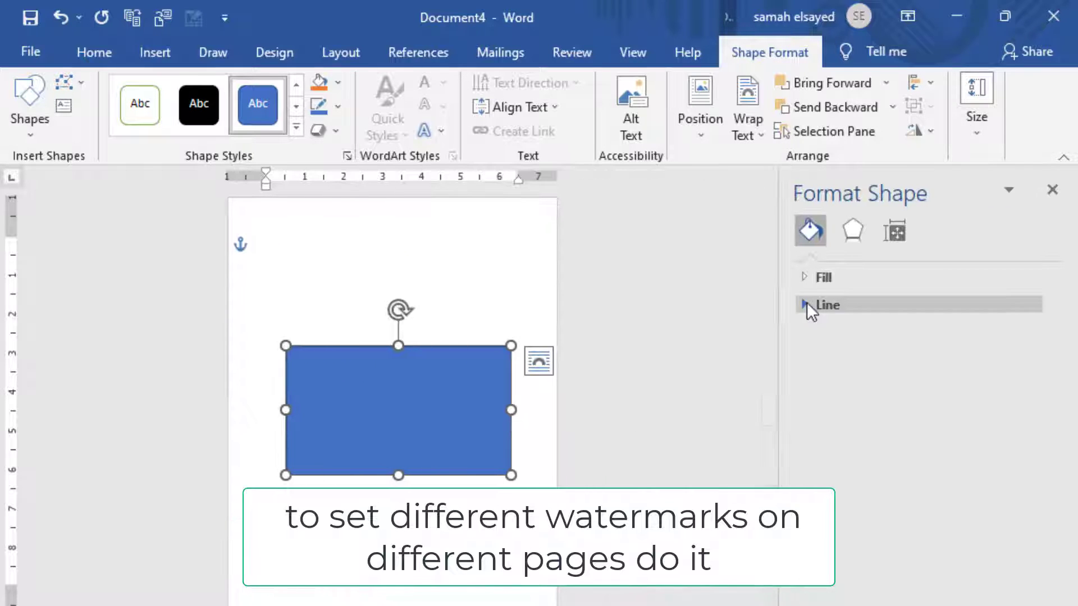
pyautogui.click(806, 303)
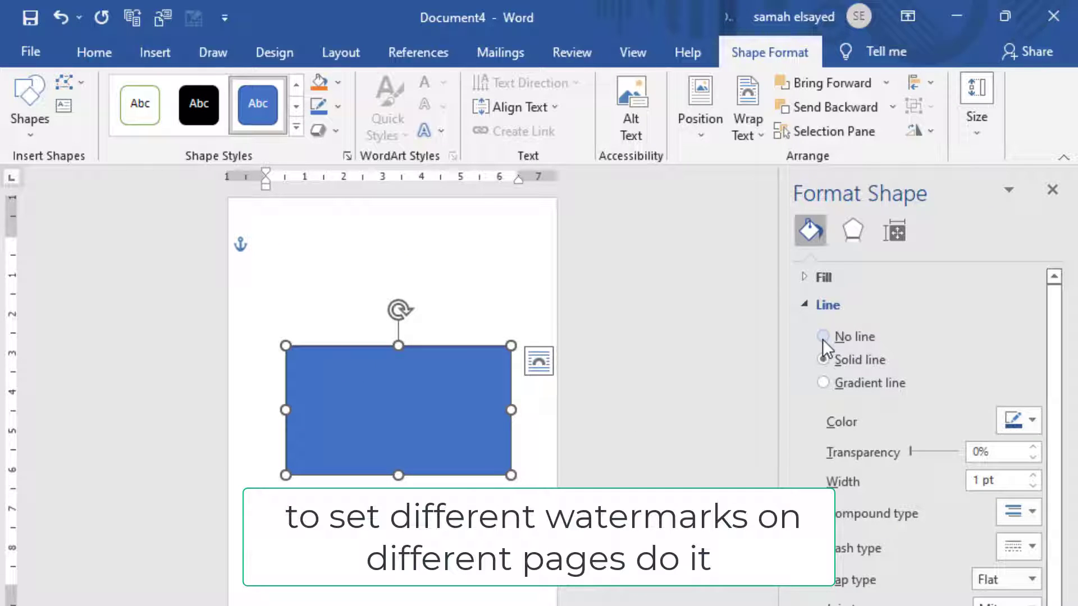
pyautogui.click(823, 336)
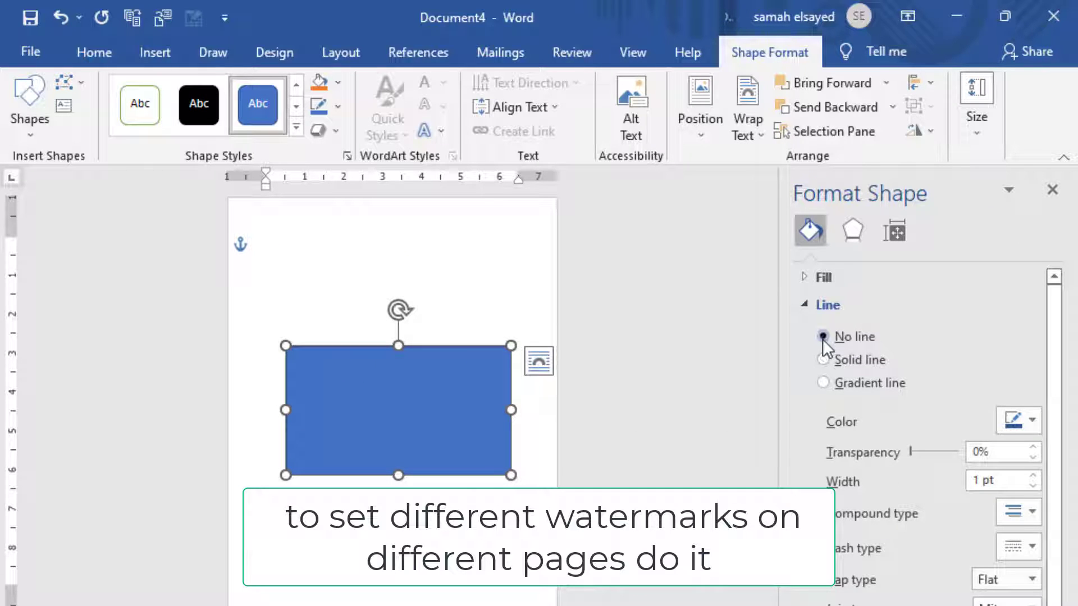
pyautogui.click(806, 306)
# Fill the rectangle with the picture file icon-logo-for-global-business-vector-19169889.jpg.
pyautogui.click(801, 278)
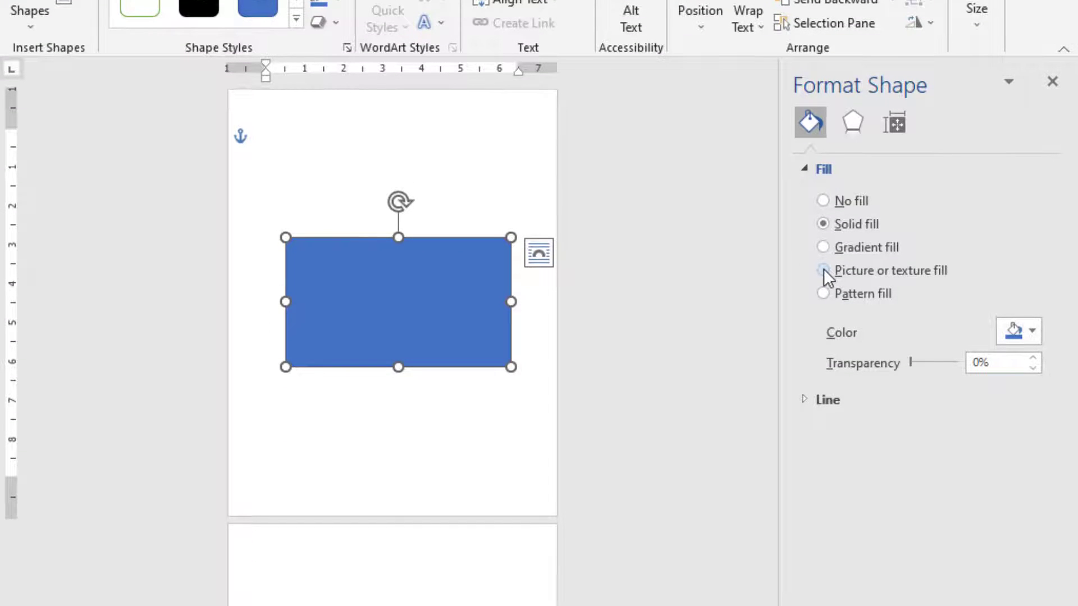
pyautogui.click(823, 270)
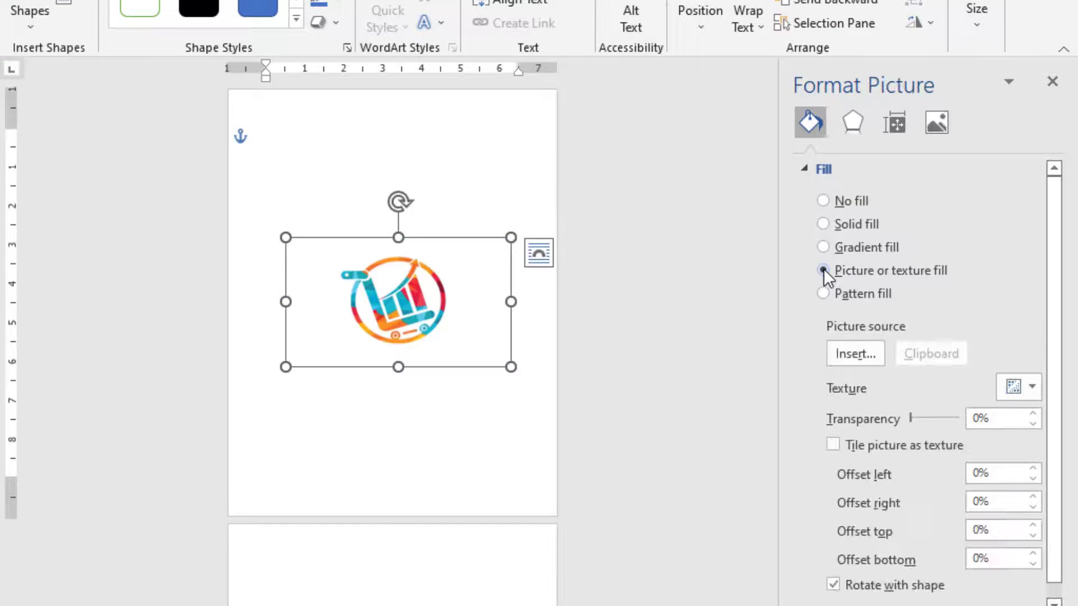
pyautogui.click(856, 353)
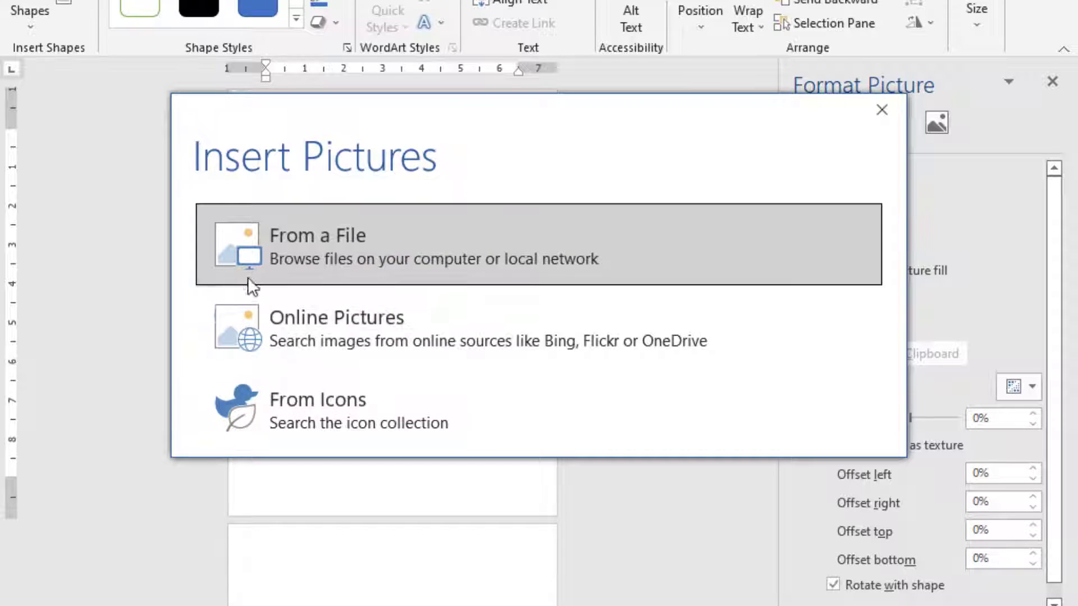
pyautogui.click(318, 231)
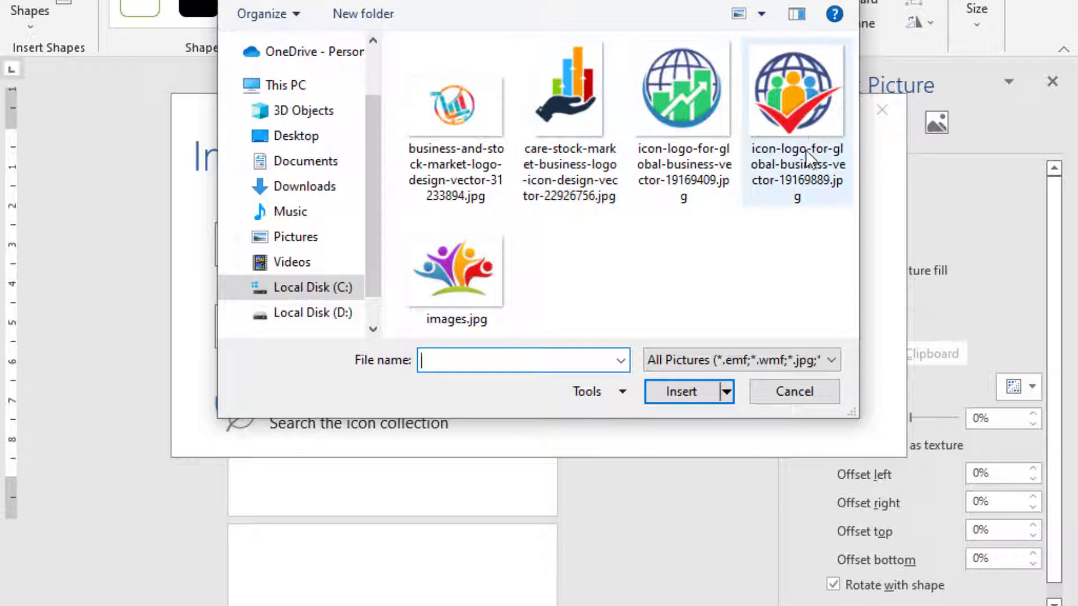
pyautogui.click(782, 105)
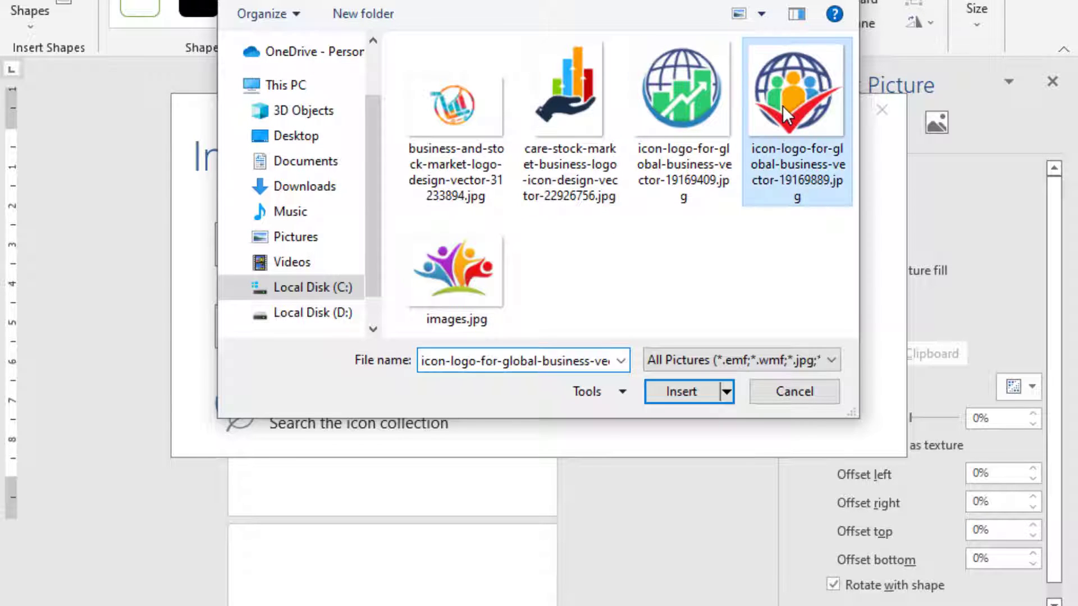
pyautogui.click(681, 391)
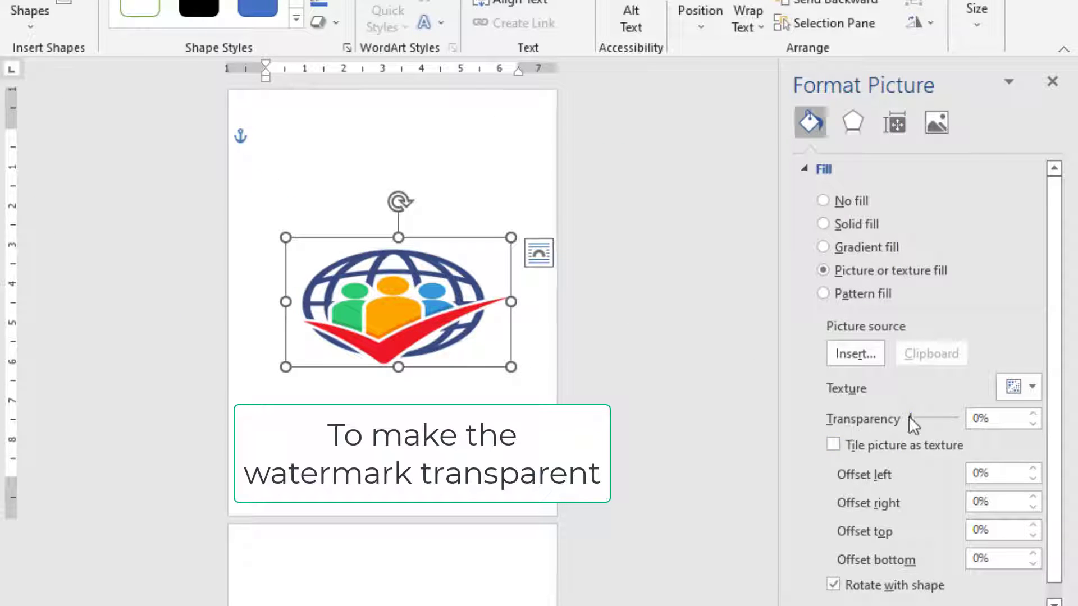
# Set the logo picture fill's transparency to 76% and its text wrapping to Behind Text.
pyautogui.moveTo(912, 416); pyautogui.dragTo(949, 417)
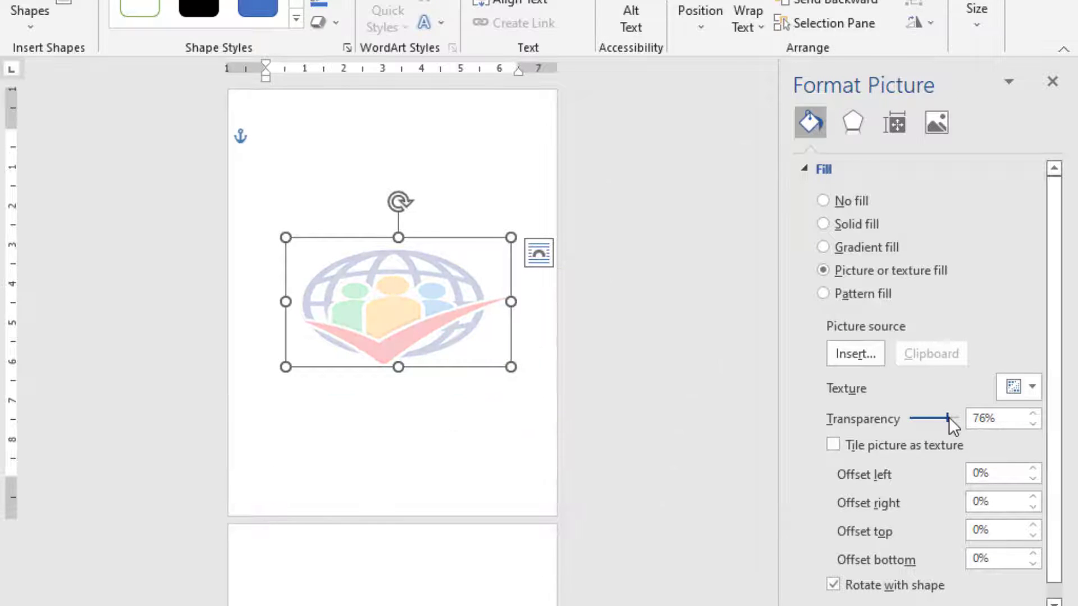
pyautogui.click(714, 505)
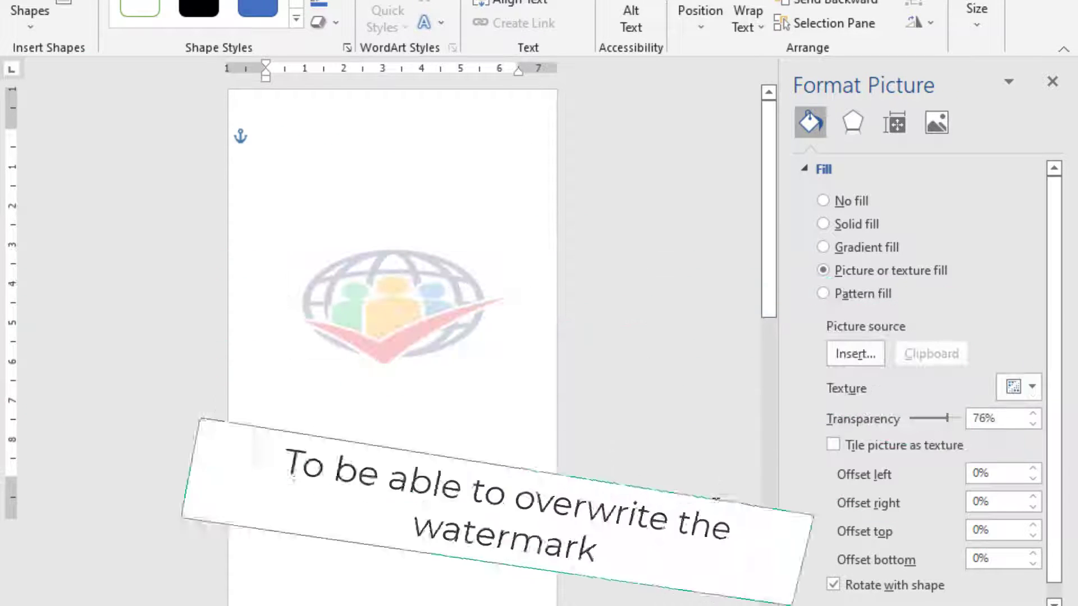
pyautogui.click(412, 340)
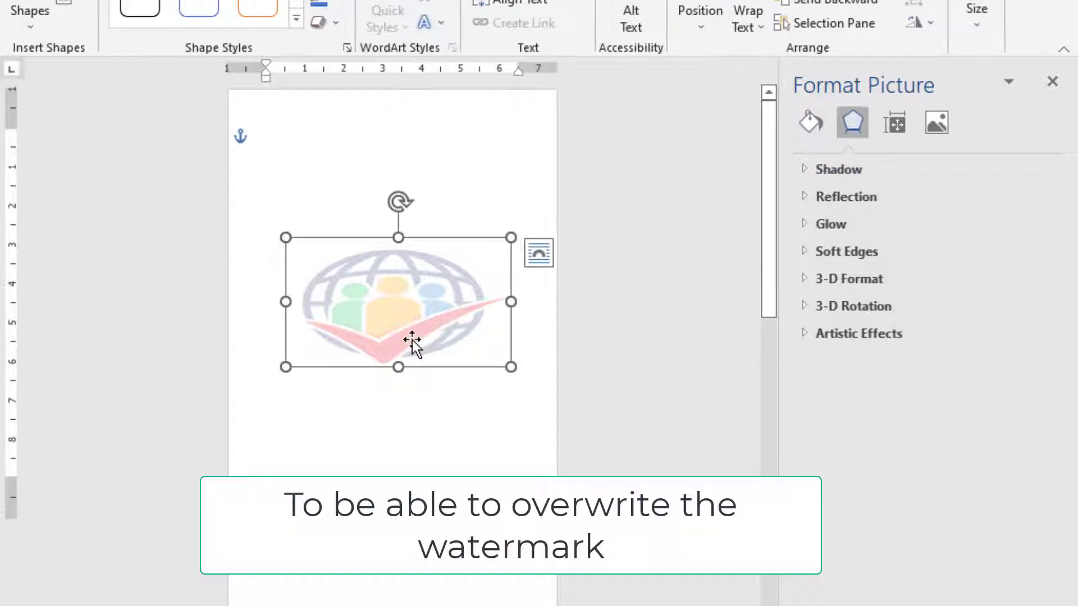
pyautogui.click(540, 251)
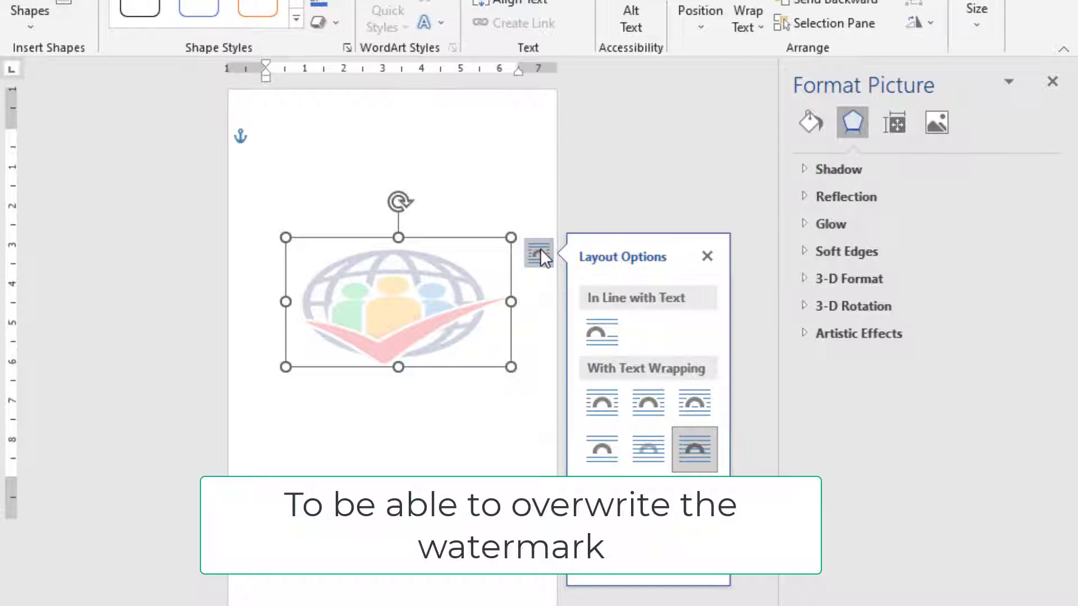
pyautogui.click(649, 457)
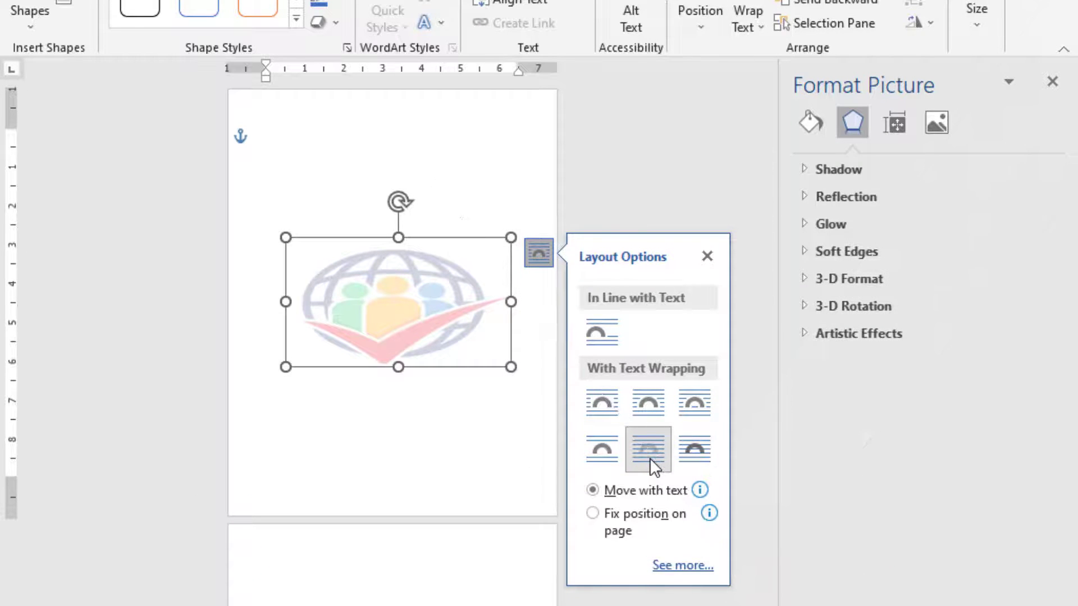
pyautogui.click(497, 452)
# Copy the logo-filled rectangle from the first page, paste it onto the second page with source formatting and center it in the page.
pyautogui.click(367, 338)
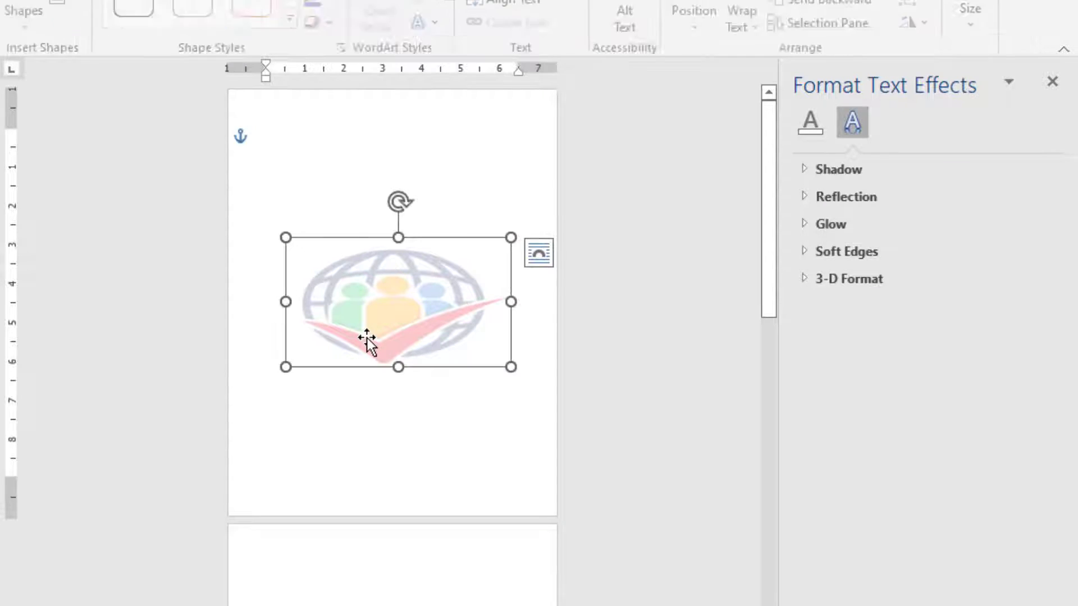
pyautogui.rightClick(366, 356)
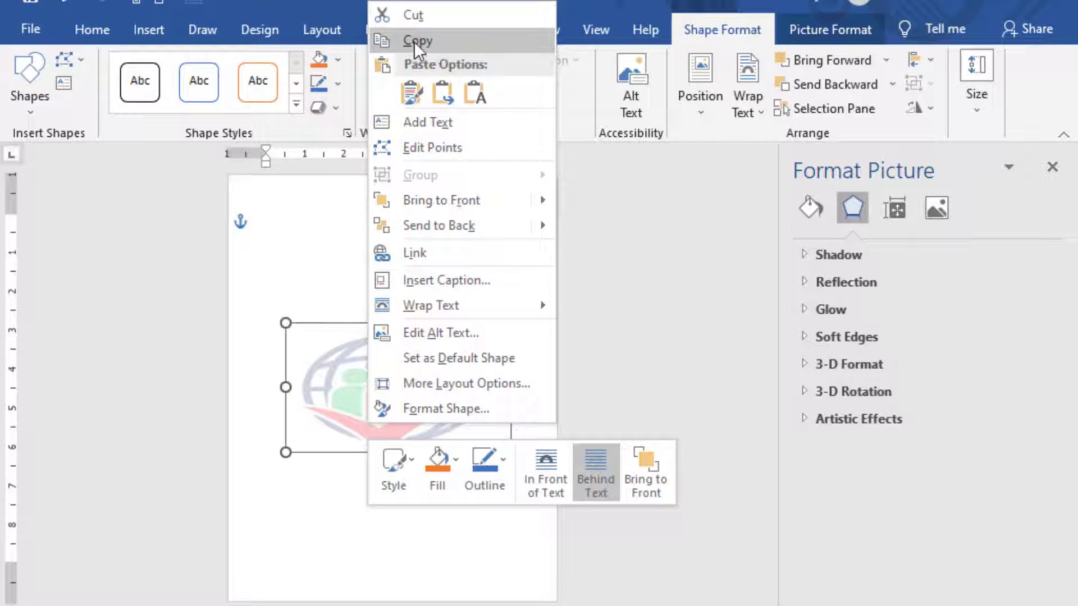
pyautogui.click(453, 40)
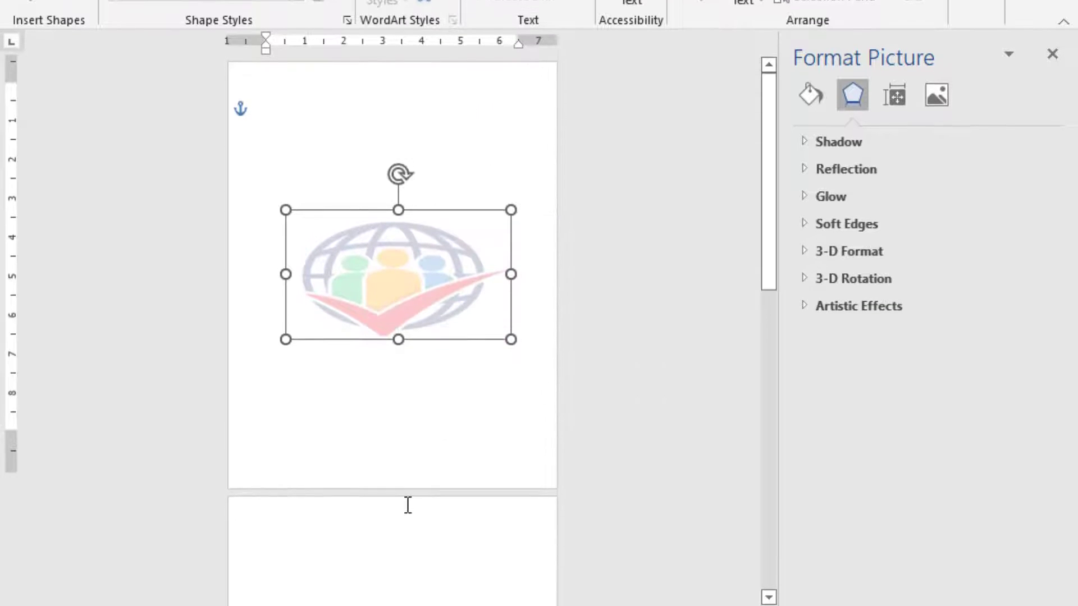
pyautogui.scroll(-5, 408, 499)
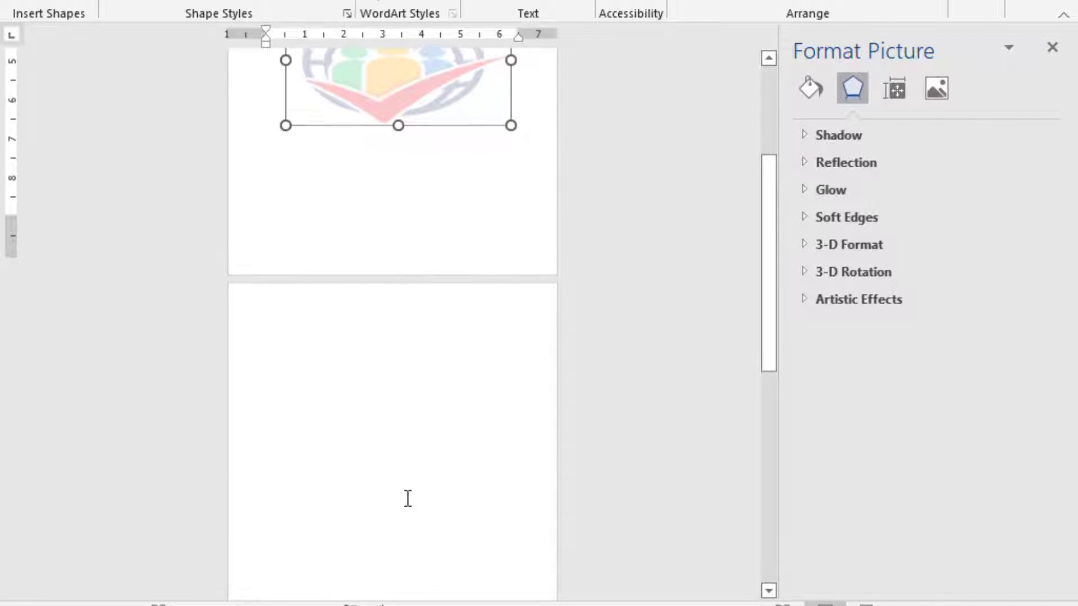
pyautogui.click(358, 421)
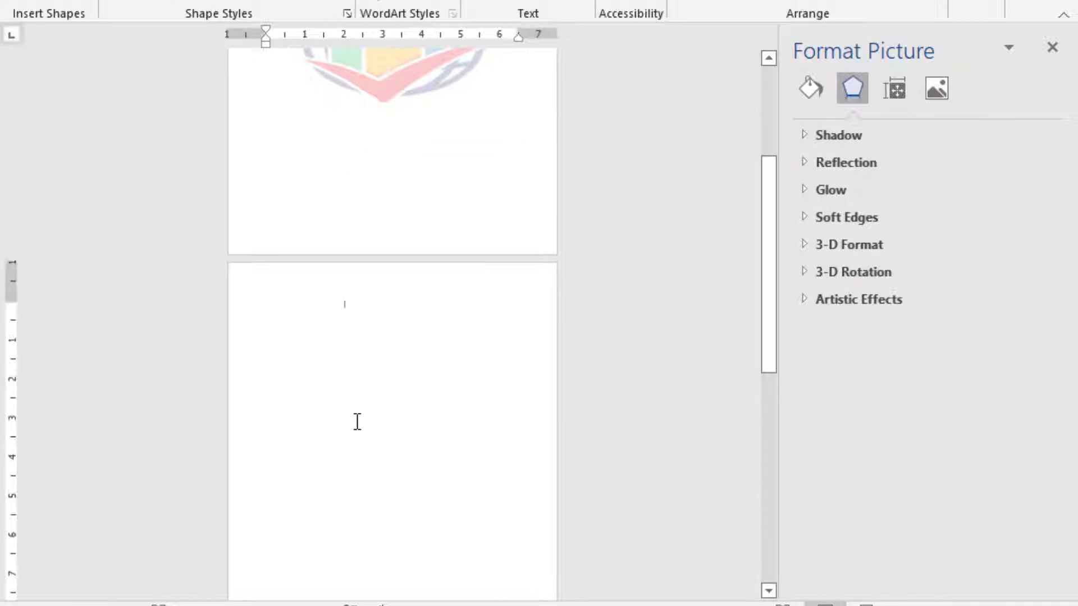
pyautogui.rightClick(357, 422)
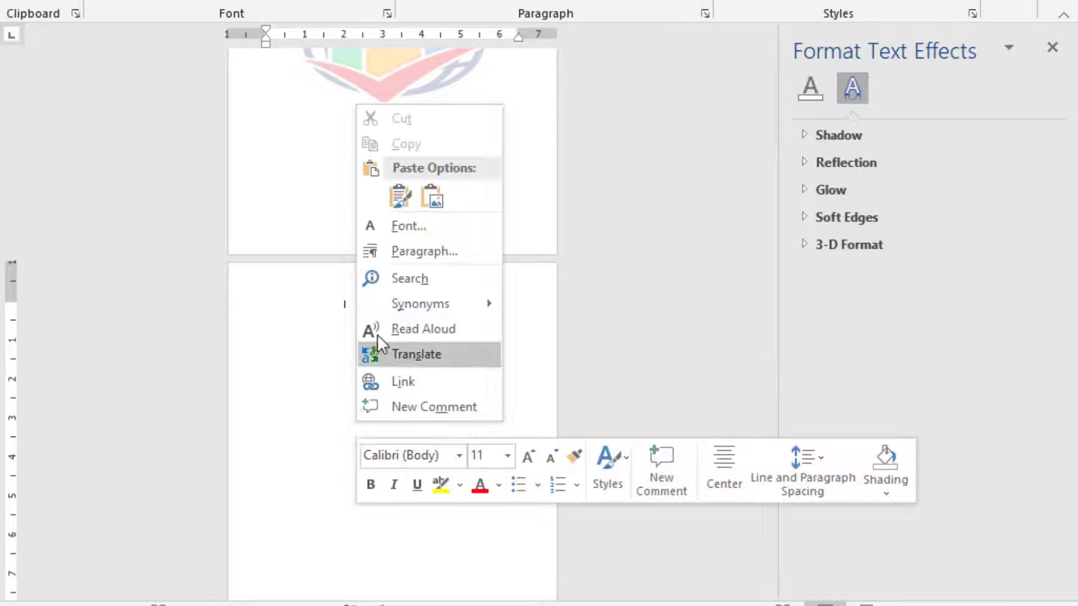
pyautogui.click(399, 197)
pyautogui.moveTo(411, 438); pyautogui.dragTo(395, 509)
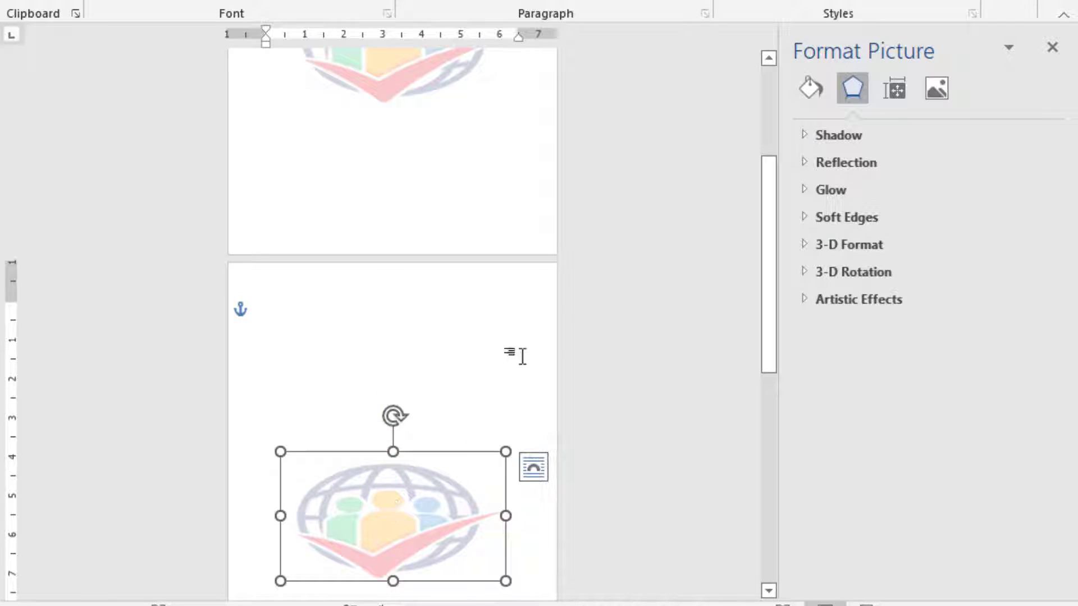
# Replace the second page shape's picture fill with the file care-stock-market-business-logo-icon-design-vector-22926756.jpg.
pyautogui.scroll(-4, 582, 345)
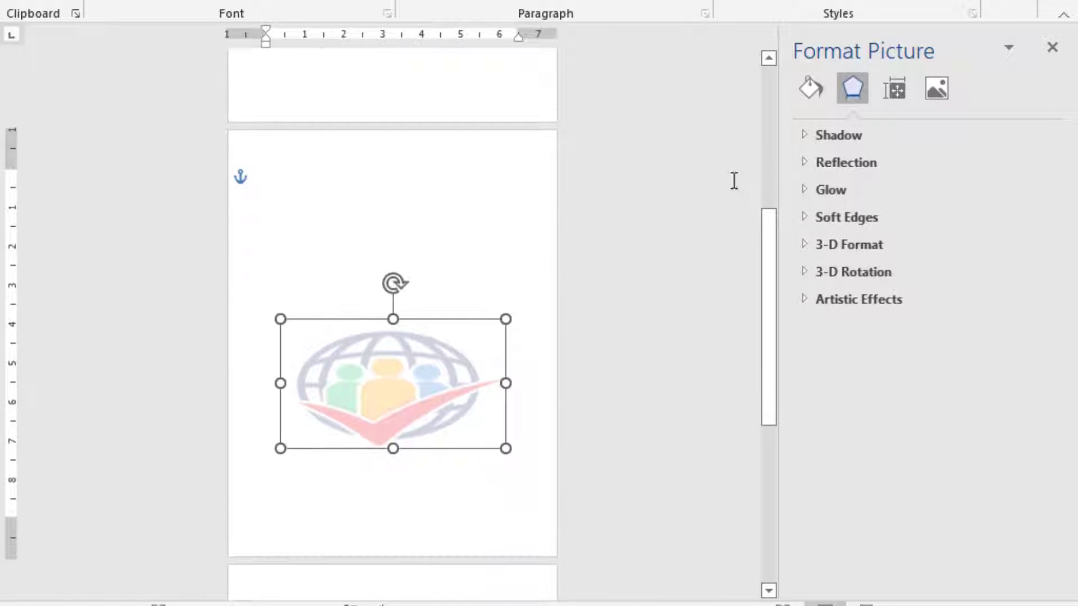
pyautogui.click(810, 88)
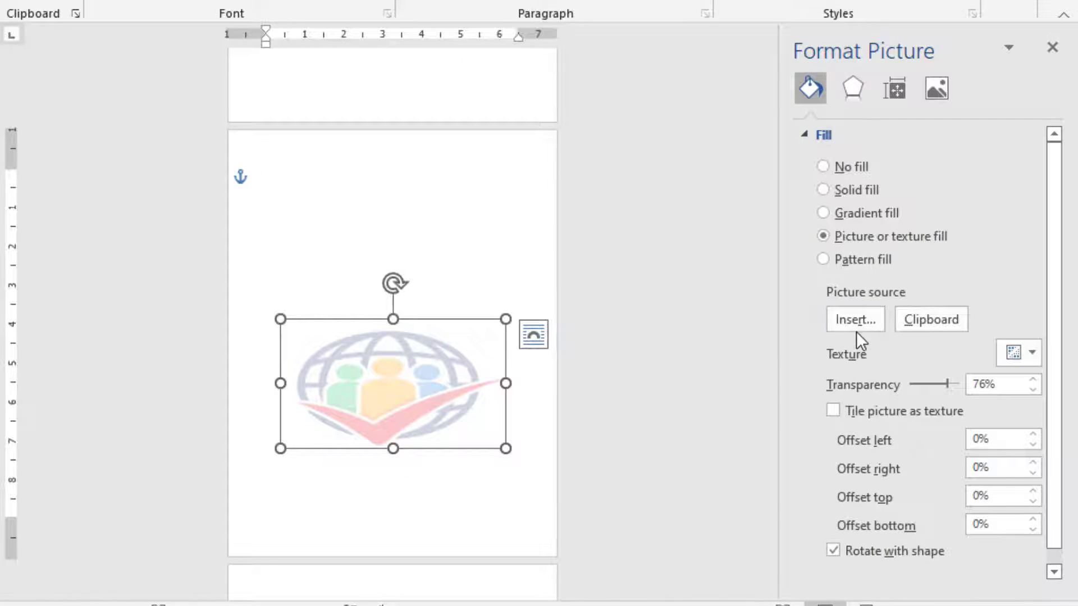
pyautogui.click(854, 319)
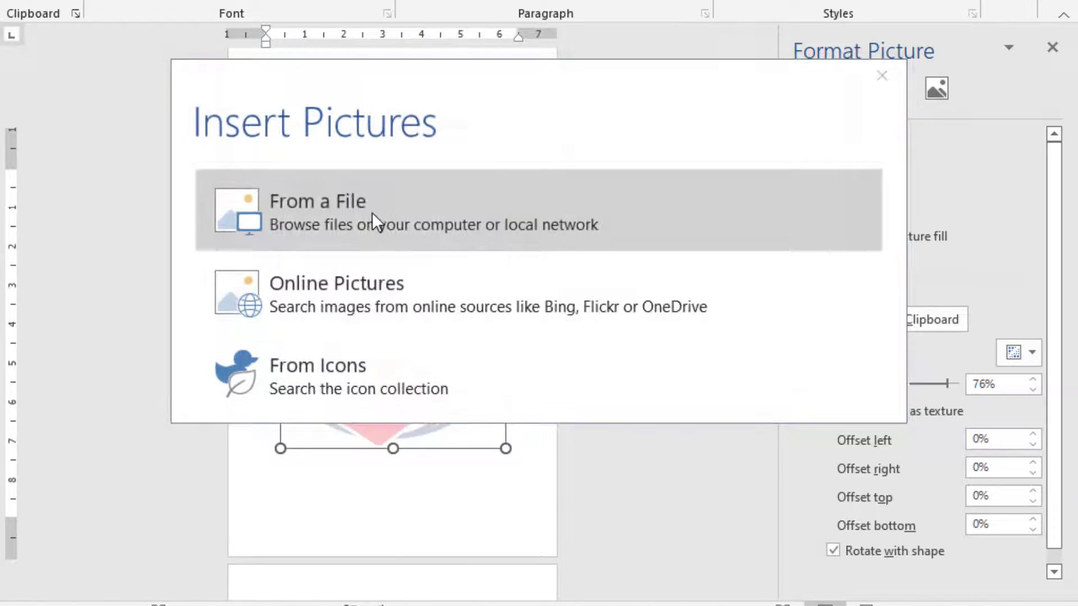
pyautogui.click(377, 226)
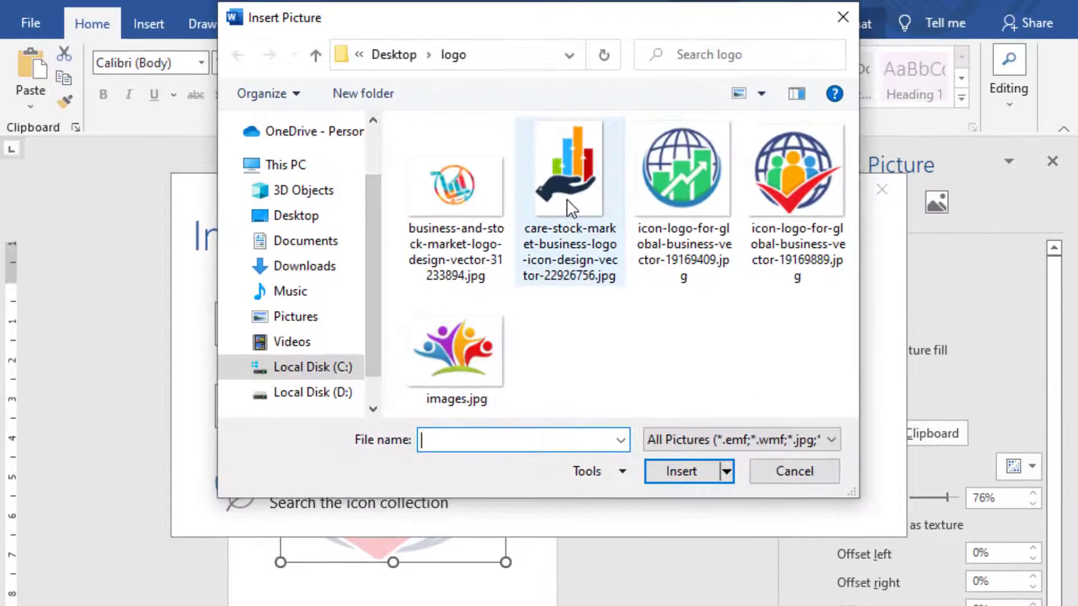
pyautogui.click(567, 91)
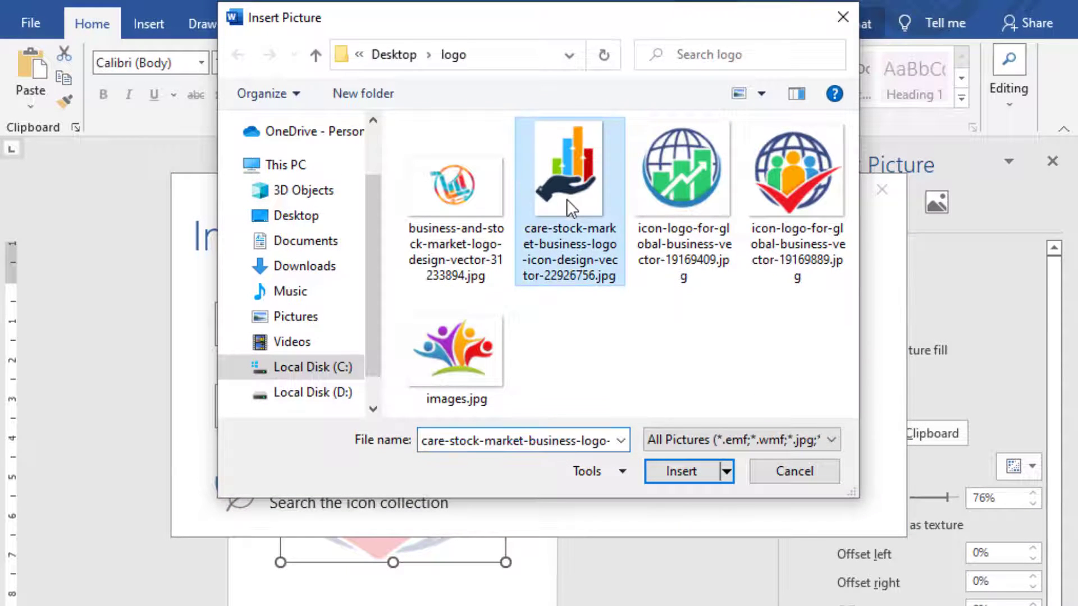
pyautogui.click(689, 467)
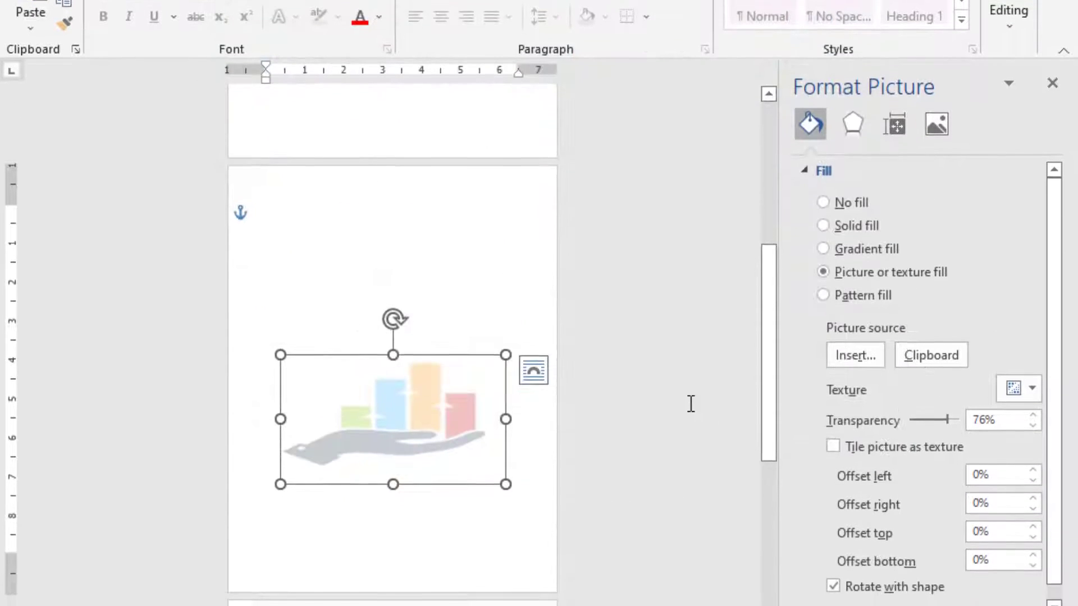
# Paste another copy of the globe logo shape in the middle of the blank third page, keeping source formatting.
pyautogui.scroll(5, 656, 425)
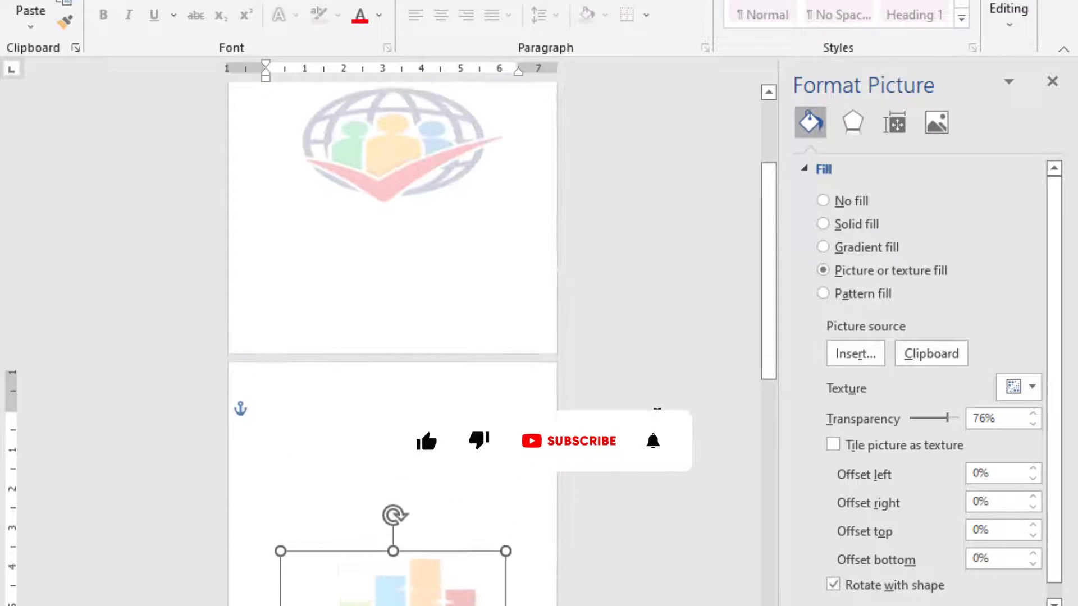
pyautogui.scroll(2, 429, 450)
pyautogui.scroll(-5, 429, 450)
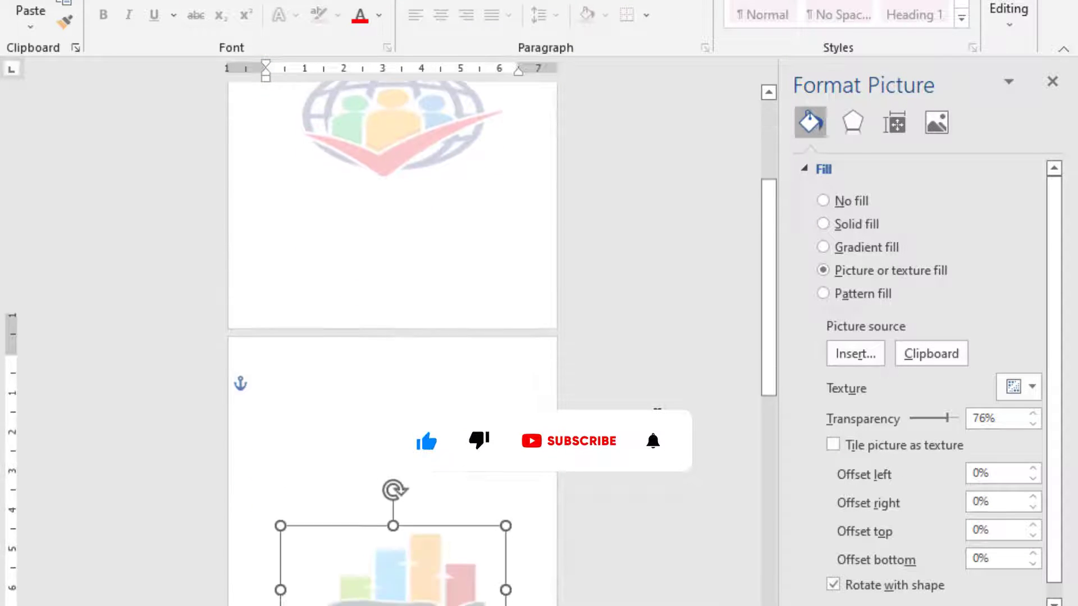
pyautogui.scroll(-8, 429, 450)
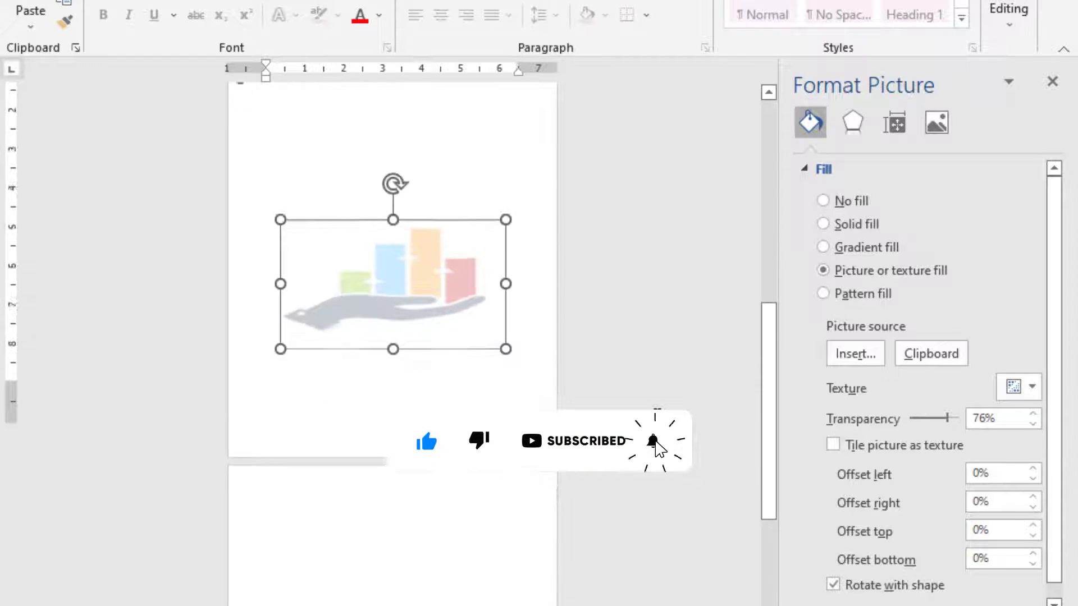
pyautogui.scroll(-4, 658, 454)
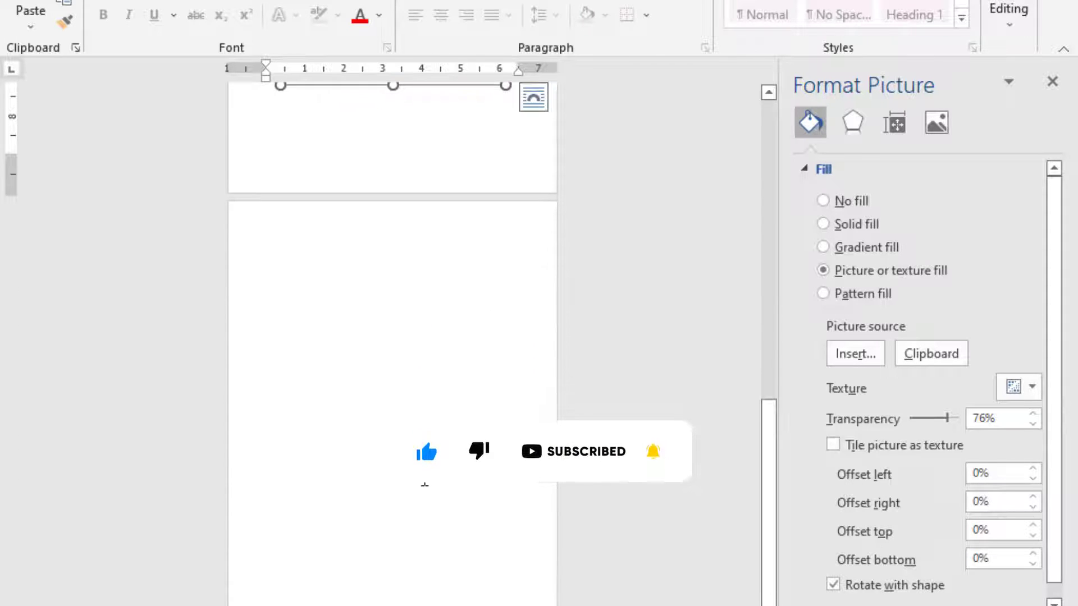
pyautogui.click(357, 377)
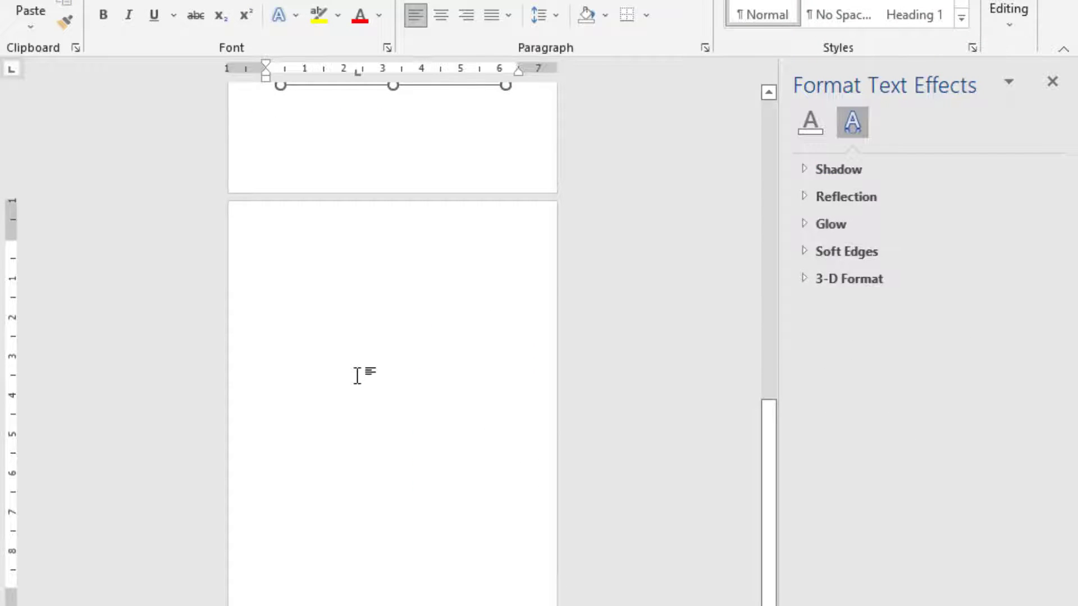
pyautogui.rightClick(359, 375)
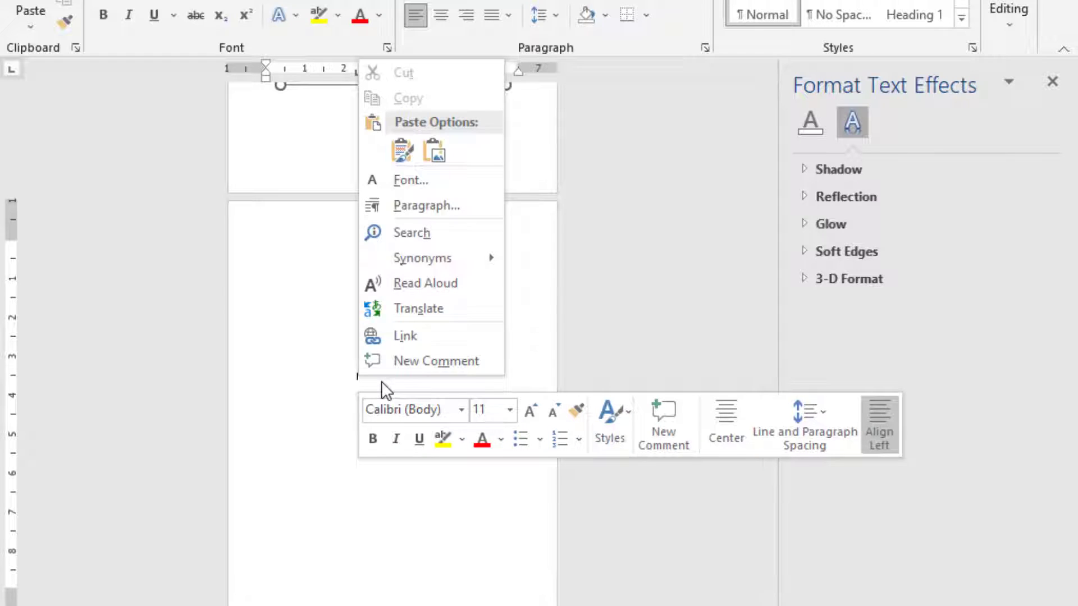
pyautogui.click(410, 153)
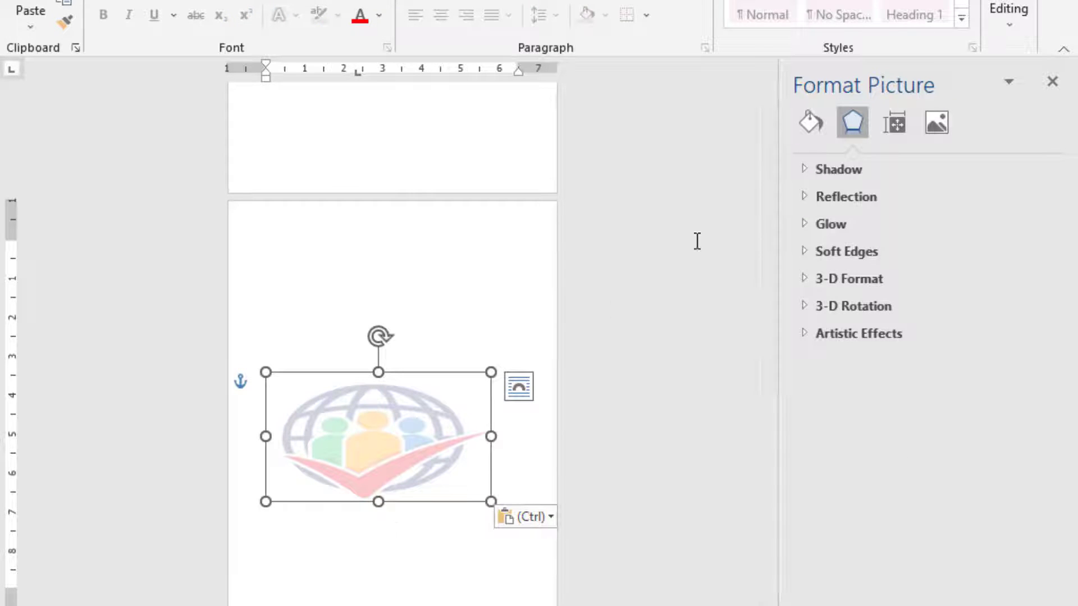
# Replace the third page shape's picture fill with images.jpg and close the picture formatting settings.
pyautogui.click(811, 122)
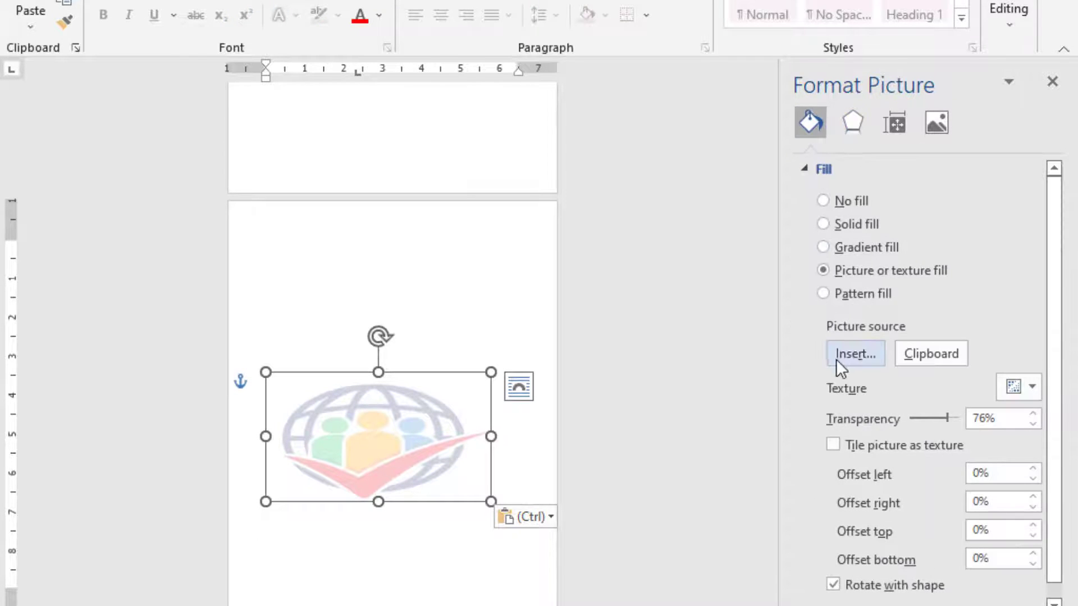
pyautogui.click(844, 354)
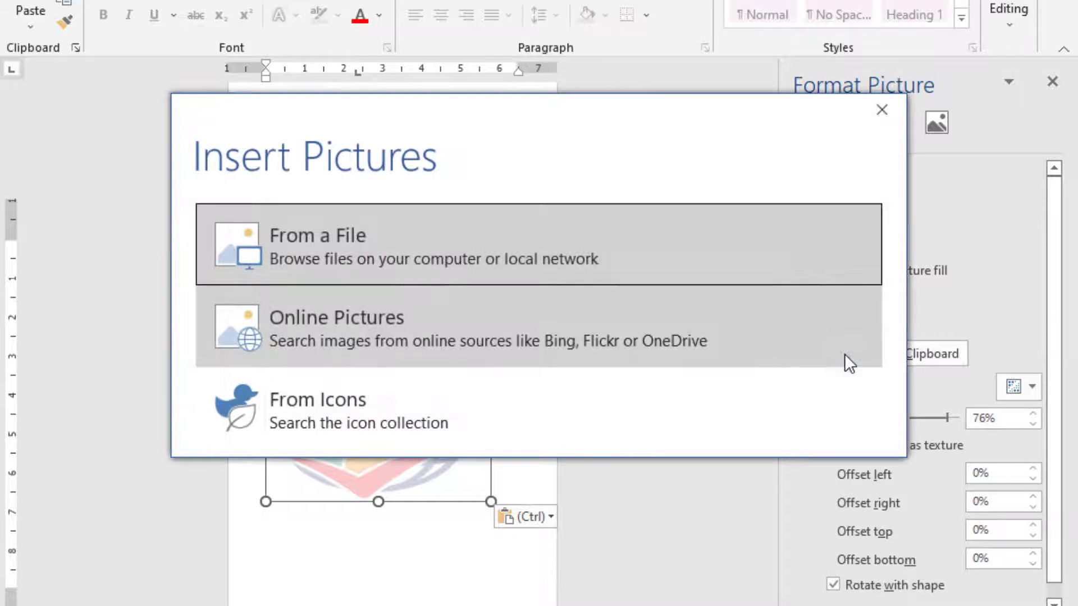
pyautogui.click(318, 244)
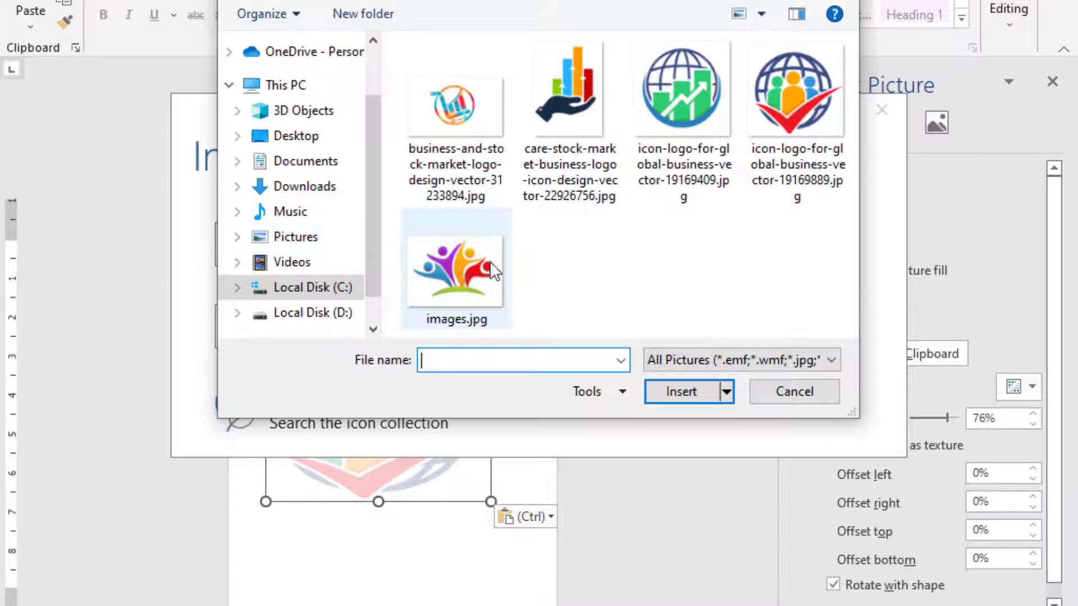
pyautogui.doubleClick(467, 264)
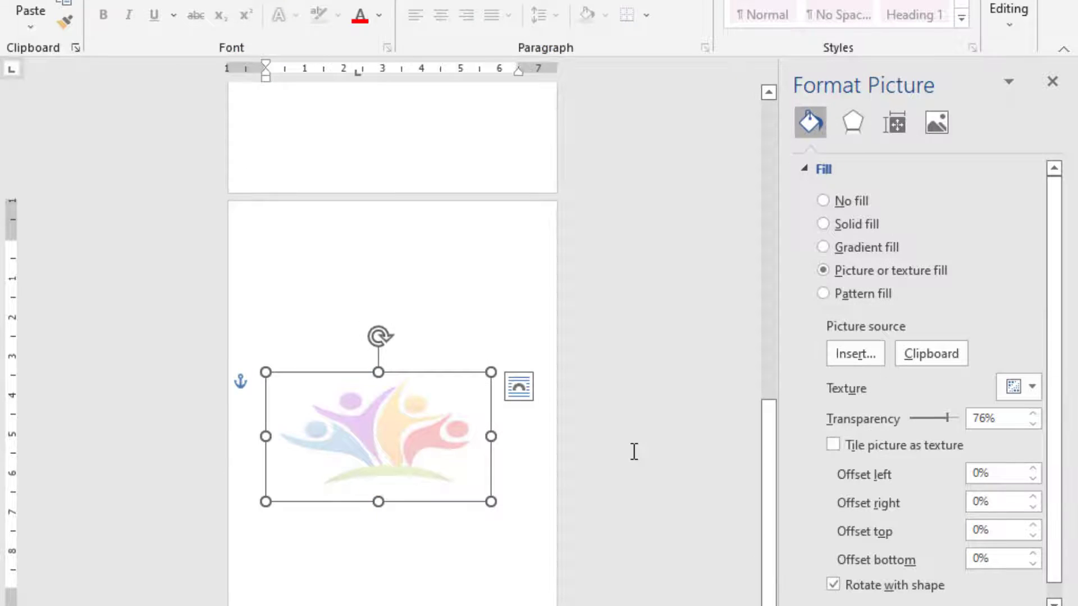
pyautogui.click(1053, 82)
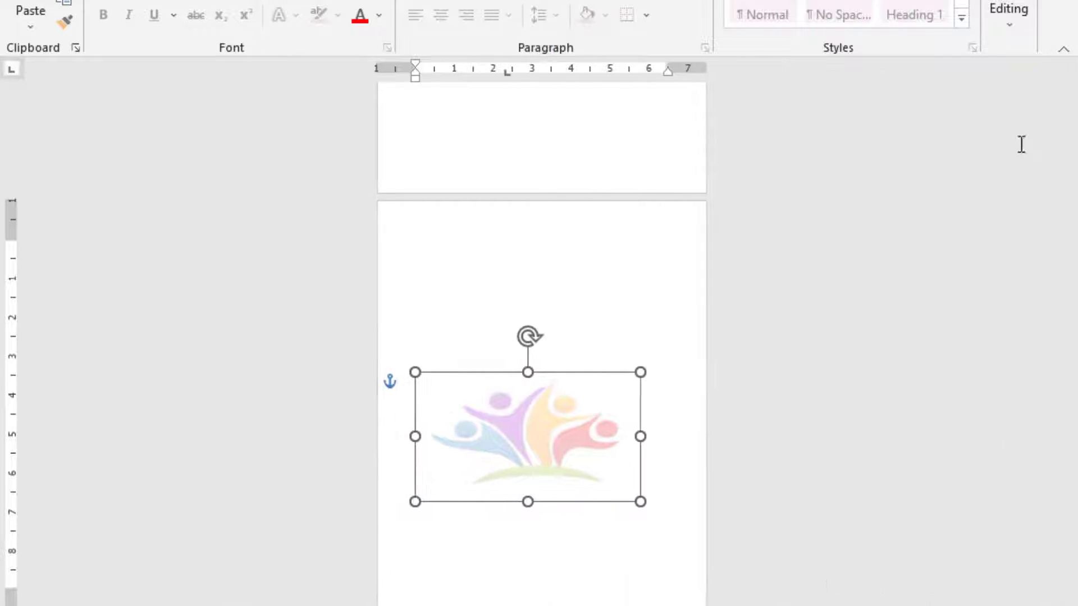
# Generate random sample paragraphs at the start of the first page using the =rand function.
pyautogui.scroll(10, 805, 429)
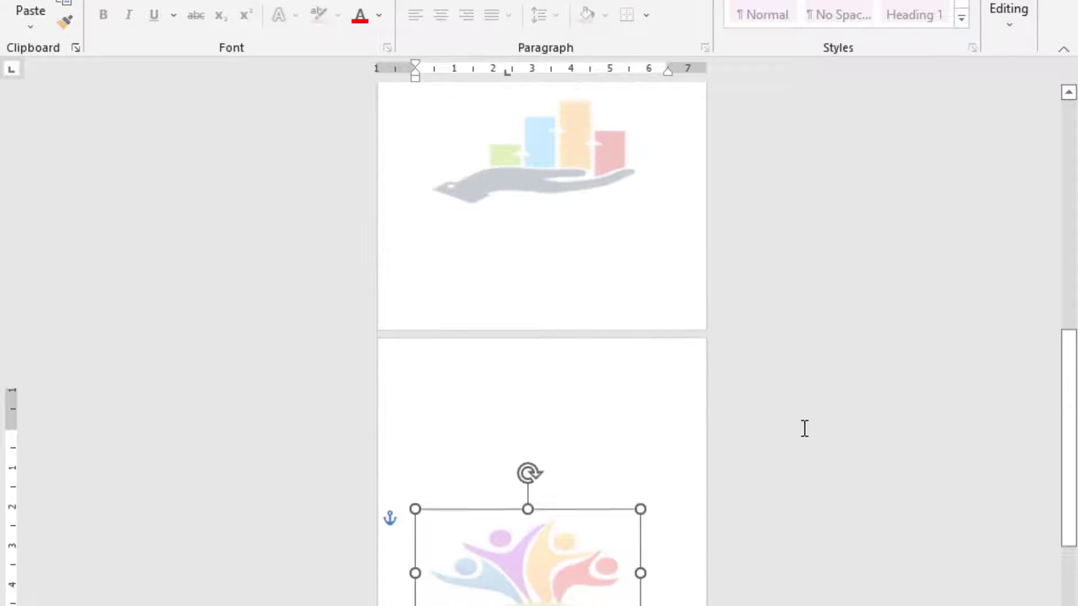
pyautogui.scroll(6, 795, 421)
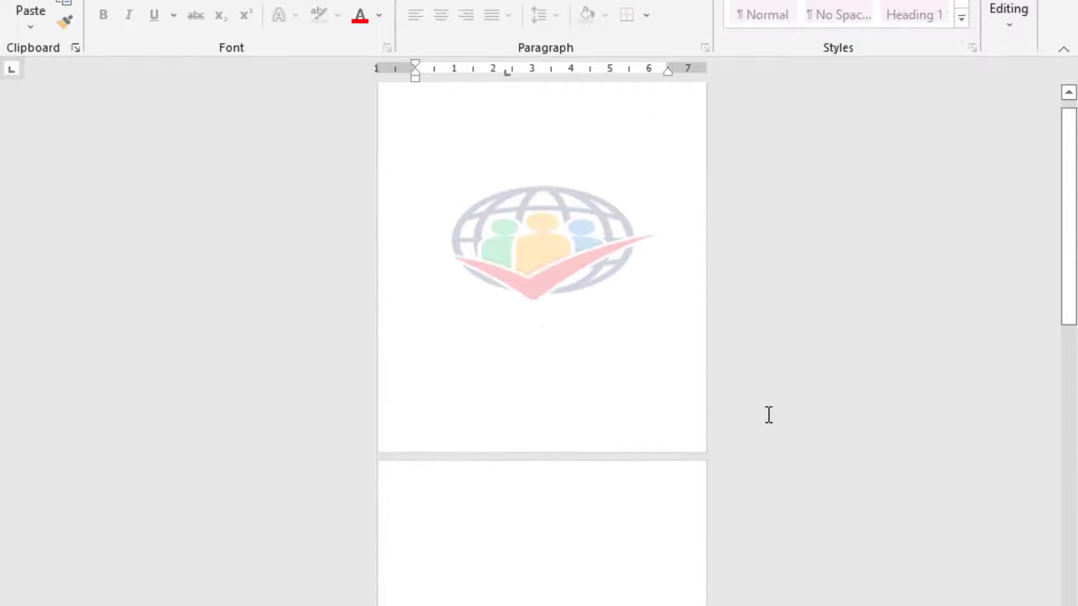
pyautogui.click(424, 176)
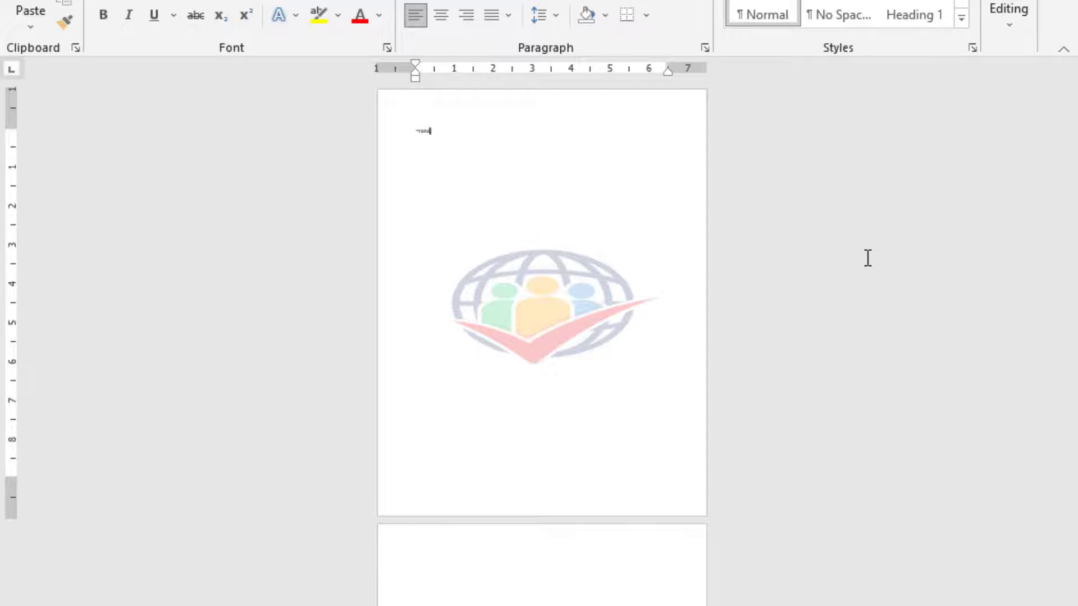
pyautogui.press('Return')
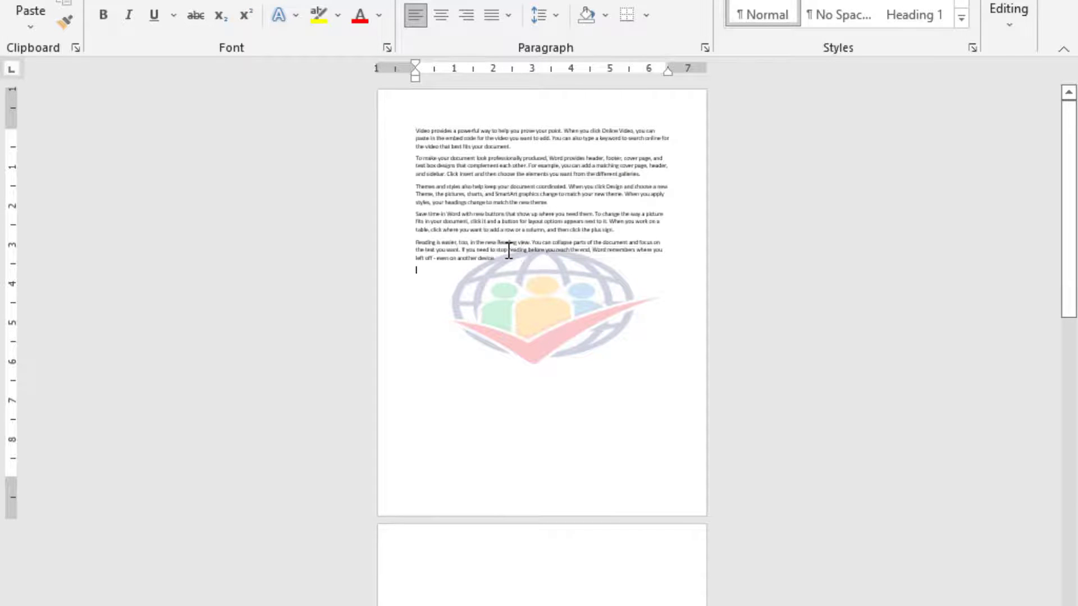
# Enlarge the sample text from the second paragraph into the last paragraph to font size 20.
pyautogui.moveTo(509, 250); pyautogui.dragTo(430, 159)
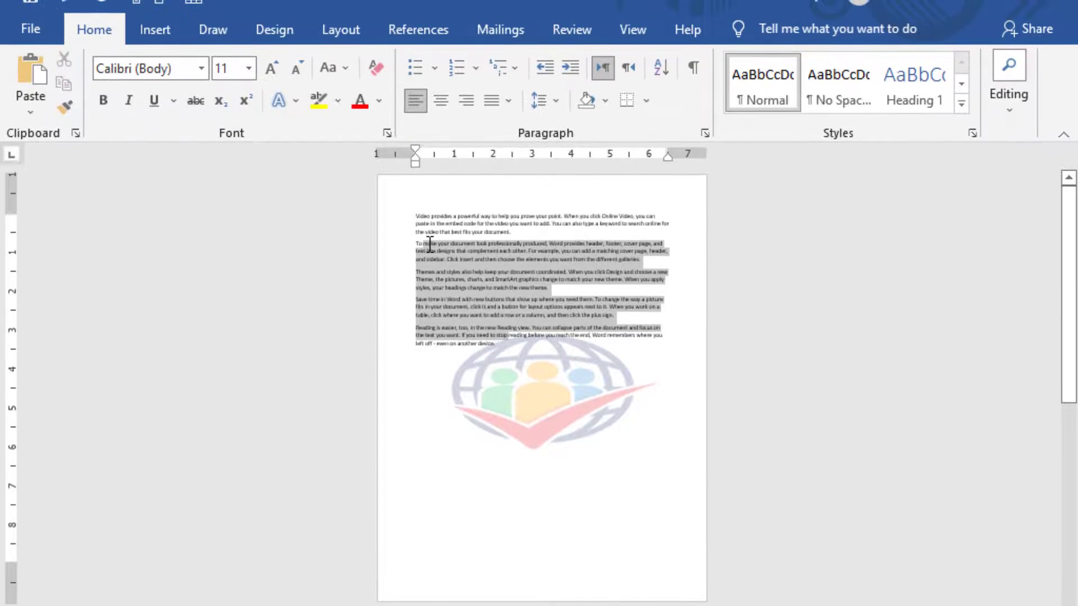
pyautogui.click(270, 67)
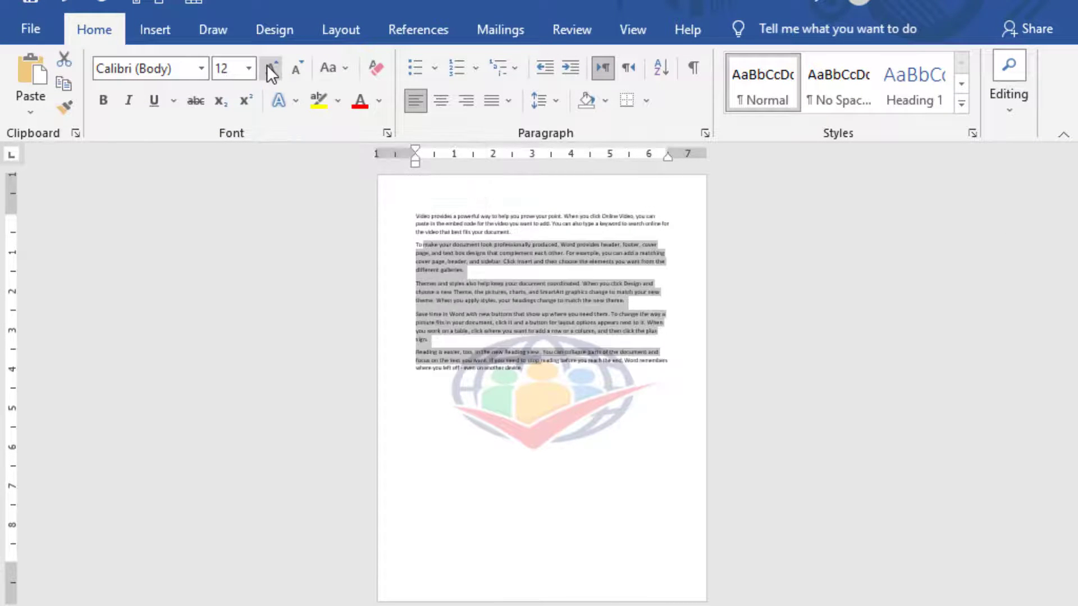
pyautogui.click(269, 68)
pyautogui.click(269, 67)
pyautogui.click(268, 67)
pyautogui.click(269, 67)
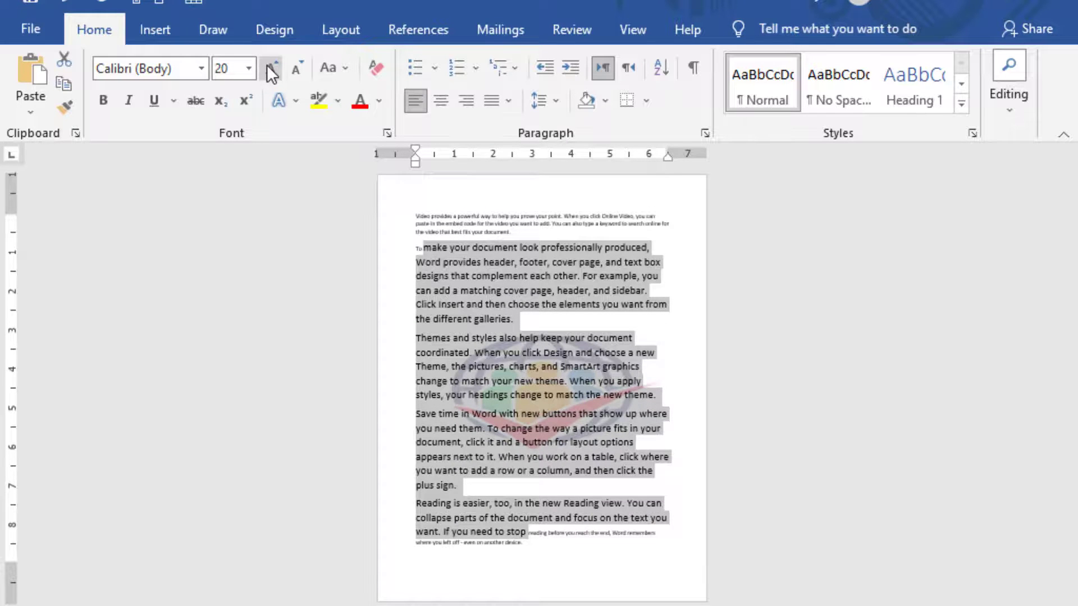
pyautogui.click(267, 65)
pyautogui.hotkey('ctrl', 'z')
# Switch the page movement to Side to Side and view the watermarks on the second and third pages.
pyautogui.click(633, 30)
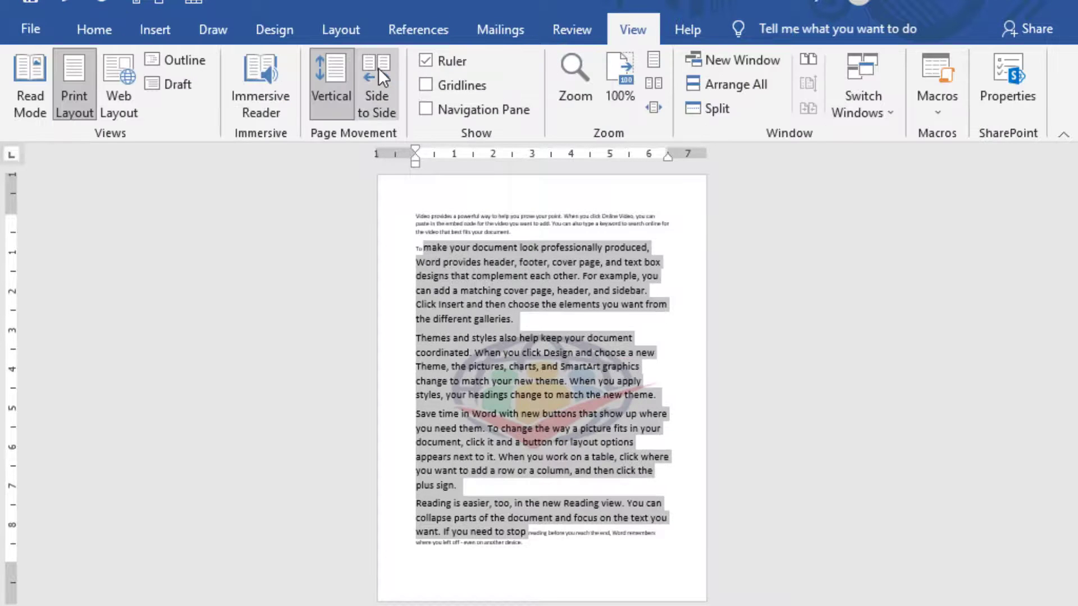
pyautogui.click(379, 68)
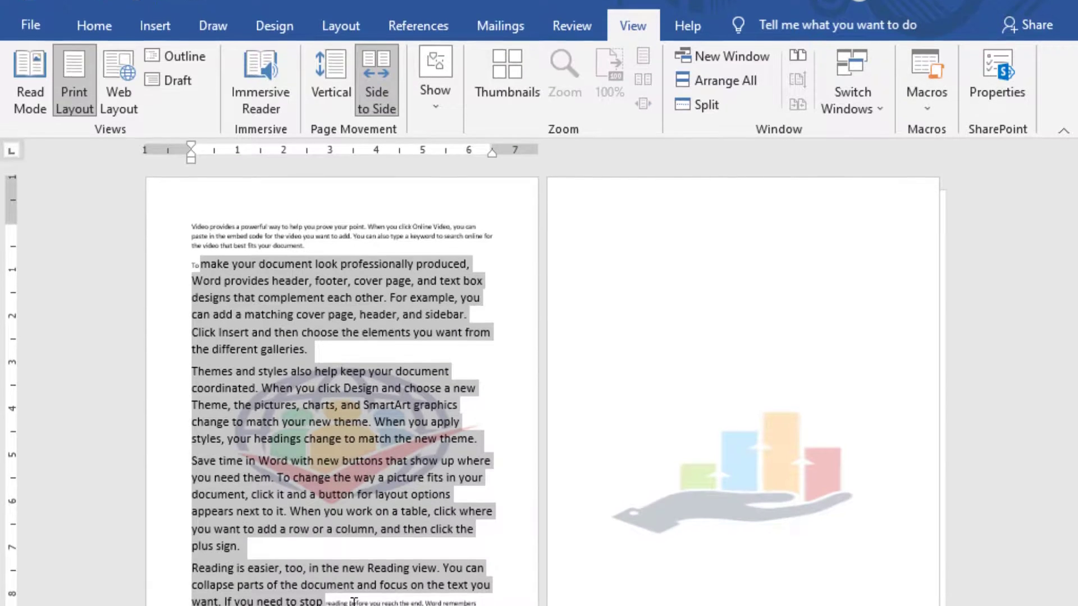
pyautogui.scroll(-1, 791, 547)
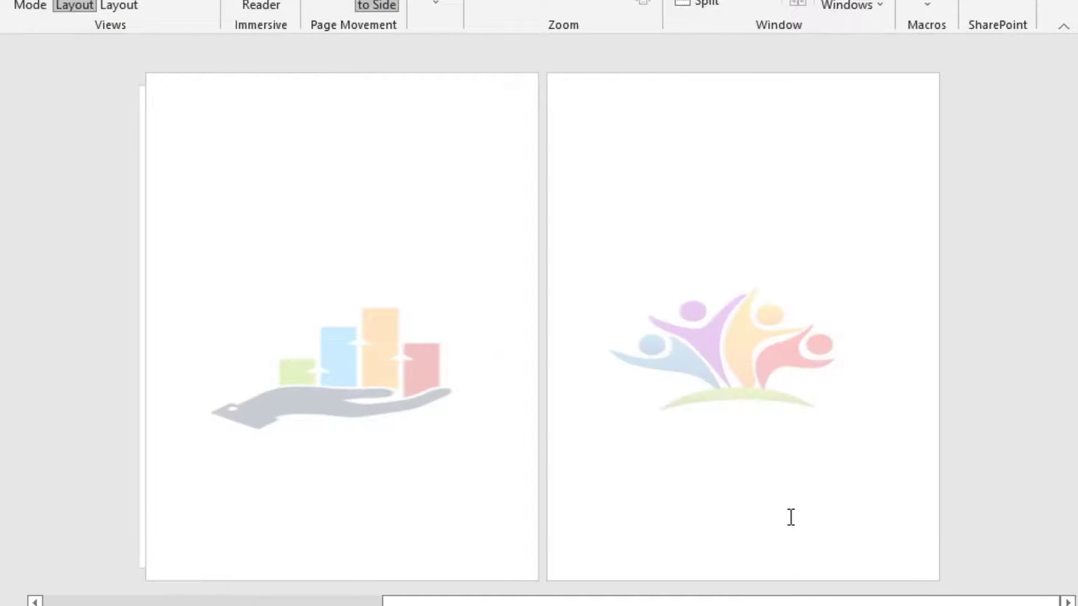
# Enlarge the second page's sample text, from the first paragraph's last line through the final paragraph, to font size 20.
pyautogui.scroll(1, 791, 517)
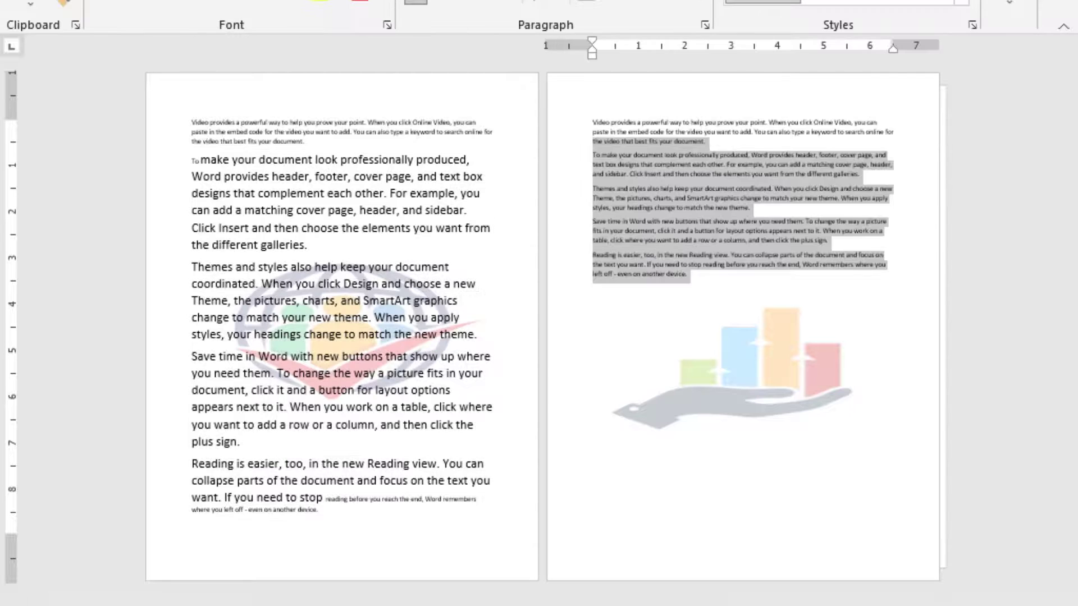
pyautogui.hotkey('shift', 'Down')
pyautogui.hotkey('shift', 'Down')
pyautogui.hotkey('shift', 'Down')
pyautogui.hotkey('shift', 'Down')
pyautogui.hotkey('shift', 'Down')
pyautogui.hotkey('shift', 'Down')
pyautogui.hotkey('shift', 'Down')
pyautogui.hotkey('shift', 'Down')
pyautogui.hotkey('shift', 'Down')
pyautogui.hotkey('shift', 'Down')
pyautogui.hotkey('shift', 'Down')
pyautogui.hotkey('shift', 'Down')
pyautogui.hotkey('shift', 'Down')
pyautogui.hotkey('shift', 'Down')
pyautogui.hotkey('shift', 'Down')
pyautogui.hotkey('shift', 'Down')
pyautogui.hotkey('shift', 'Down')
pyautogui.hotkey('shift', 'Down')
pyautogui.hotkey('shift', 'Down')
pyautogui.hotkey('shift', 'Down')
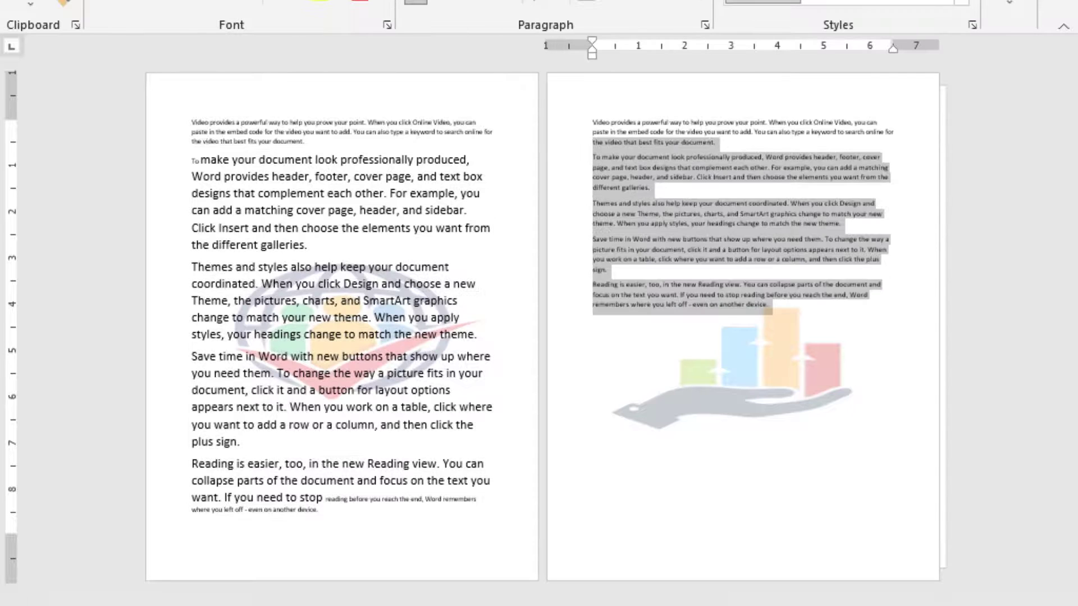
pyautogui.hotkey('ctrl', 'shift', '.')
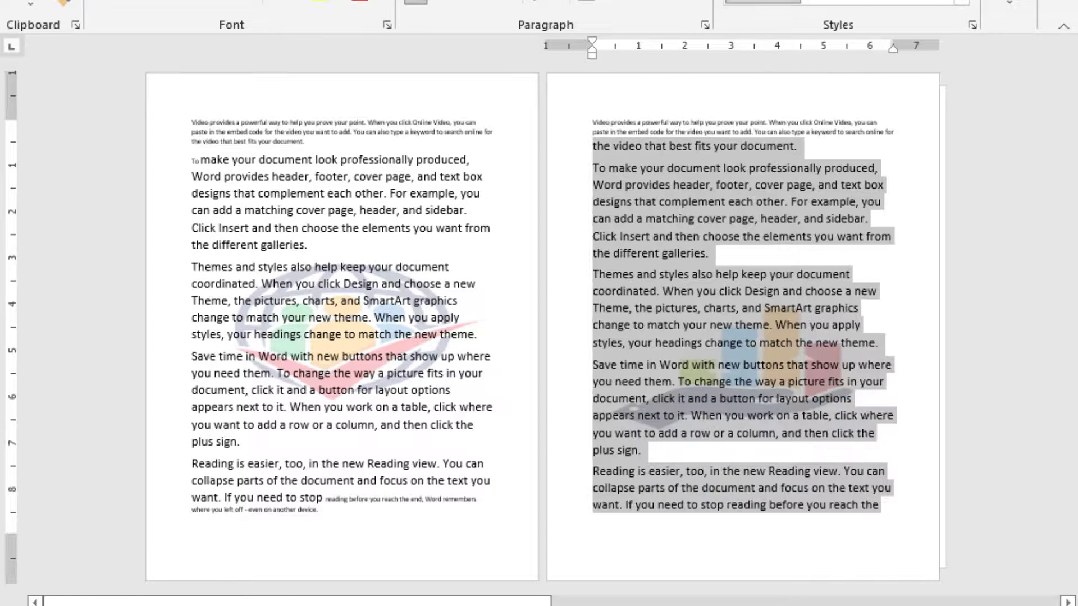
pyautogui.click(1031, 359)
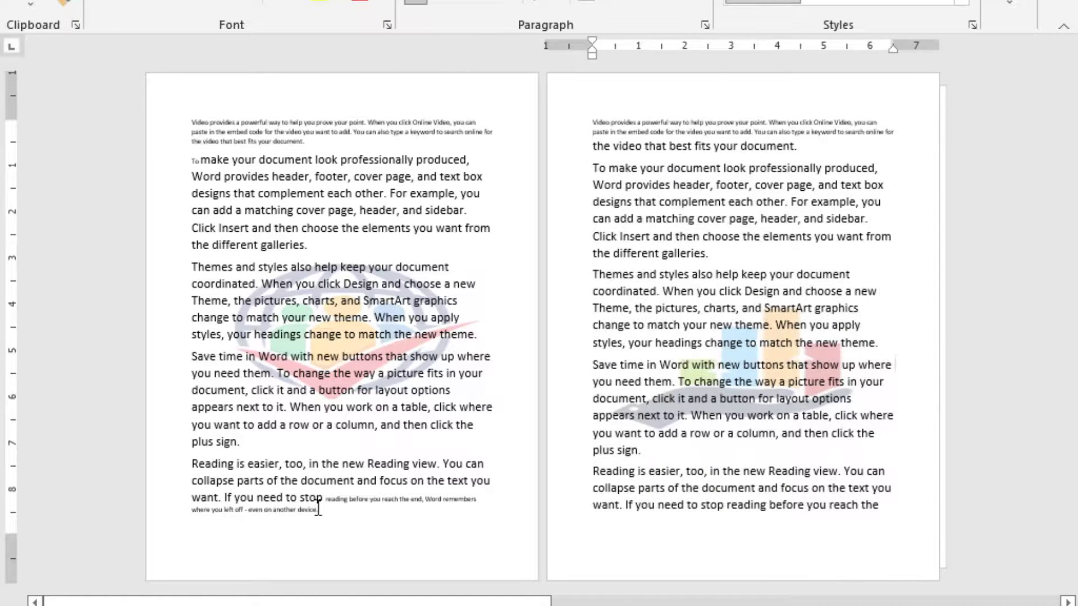
# Reduce the font size of the sample text on the first two pages and review the watermarks across the pages.
pyautogui.scroll(-3, 887, 509)
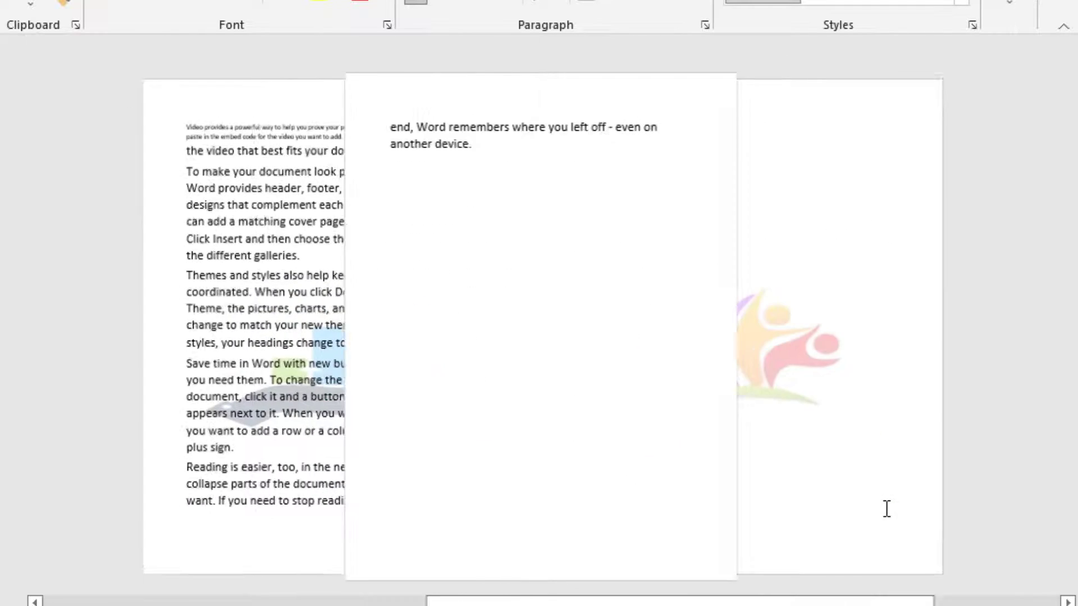
pyautogui.scroll(3, 887, 510)
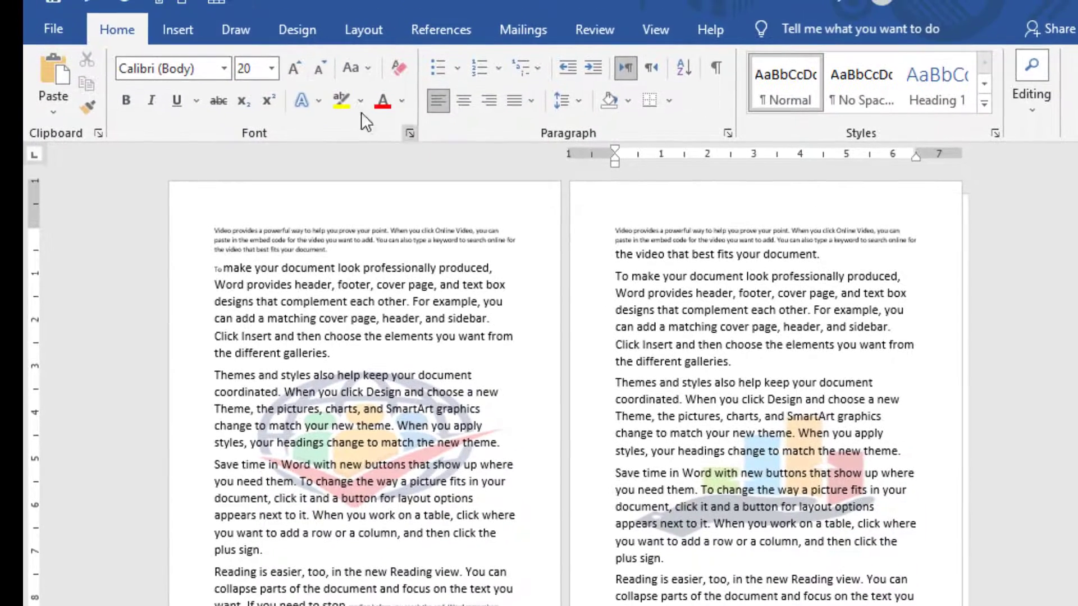
pyautogui.click(329, 71)
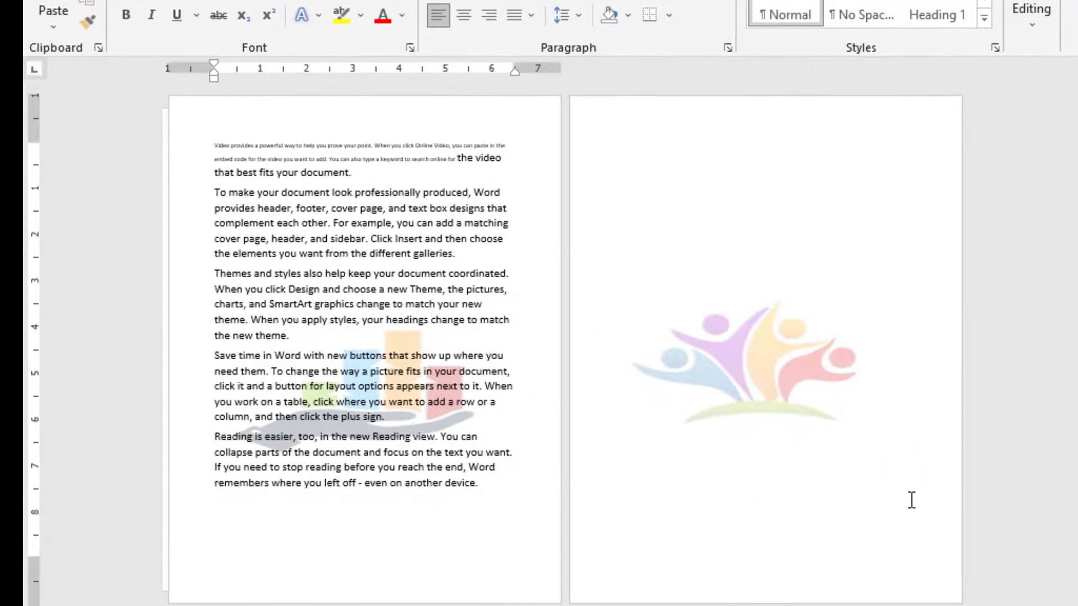
pyautogui.scroll(3, 912, 500)
pyautogui.scroll(-3, 909, 500)
pyautogui.scroll(3, 912, 499)
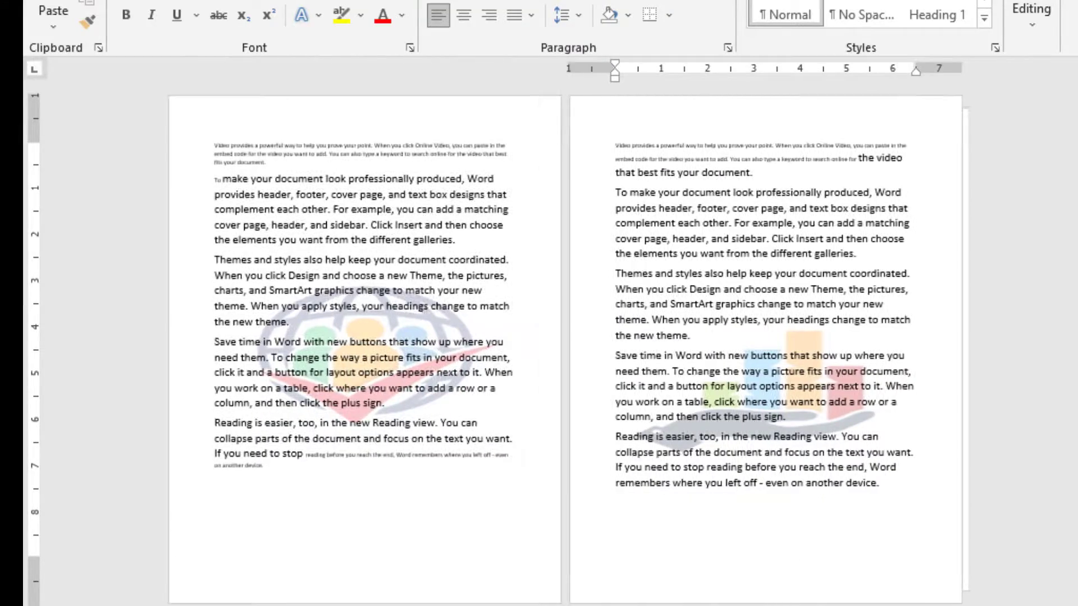